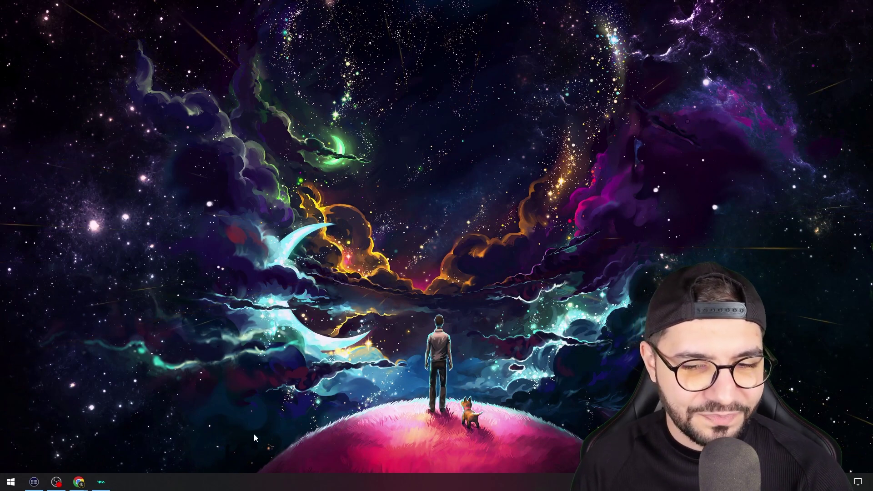
Bring up the Stream Deck window and move it right and down on screen.
left_click(38, 481)
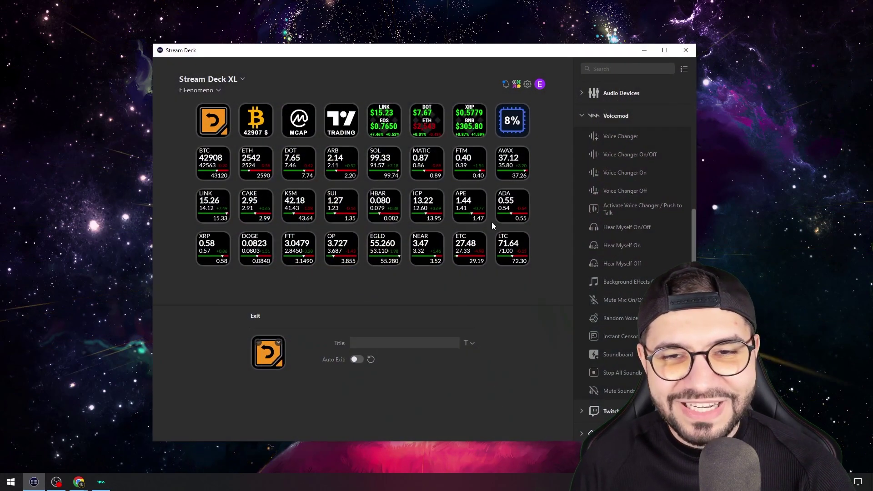
left_click_drag(473, 55, 538, 66)
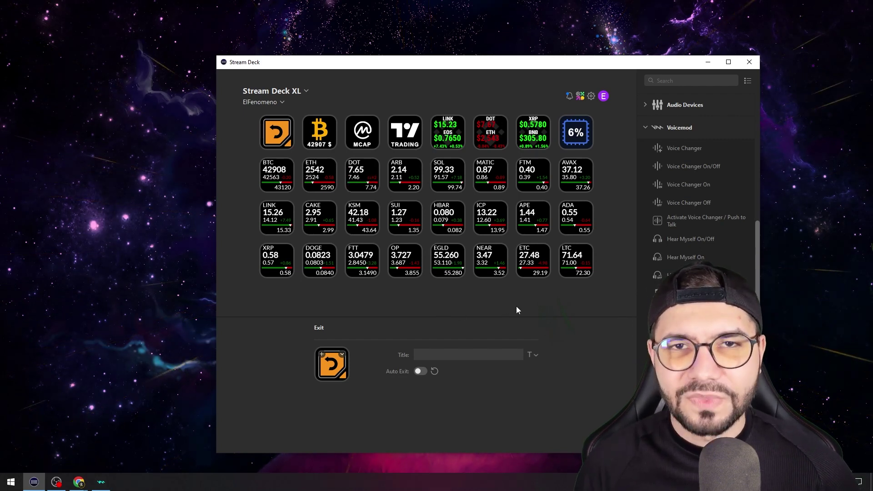
Collapse the Voicemod actions and filter the action list for 'fol'.
left_click(641, 128)
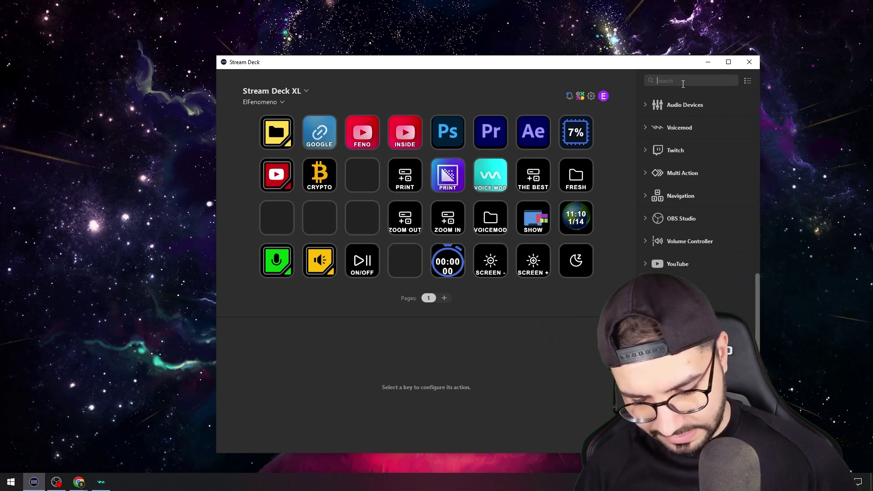
left_click(683, 82)
type("fol")
Place a Create Folder key titled CRYPTO on an empty slot, then switch to Chrome.
left_click_drag(676, 174, 362, 217)
left_click(447, 358)
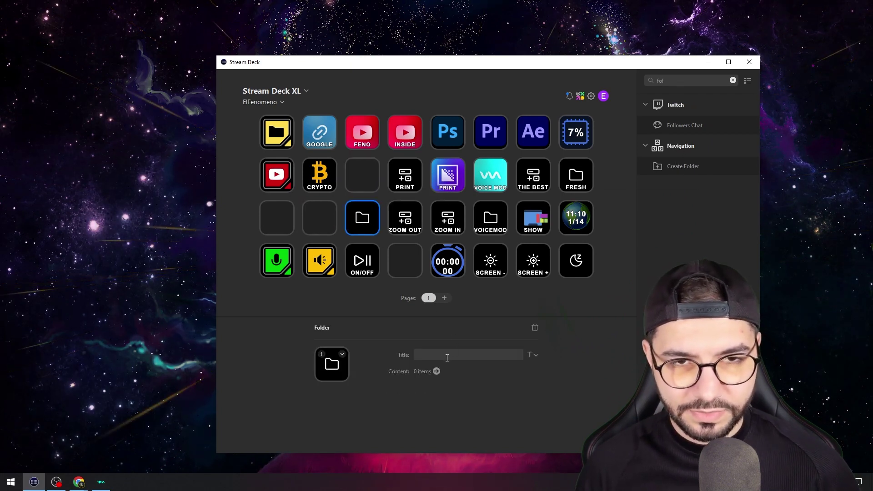
type("CRYPTO")
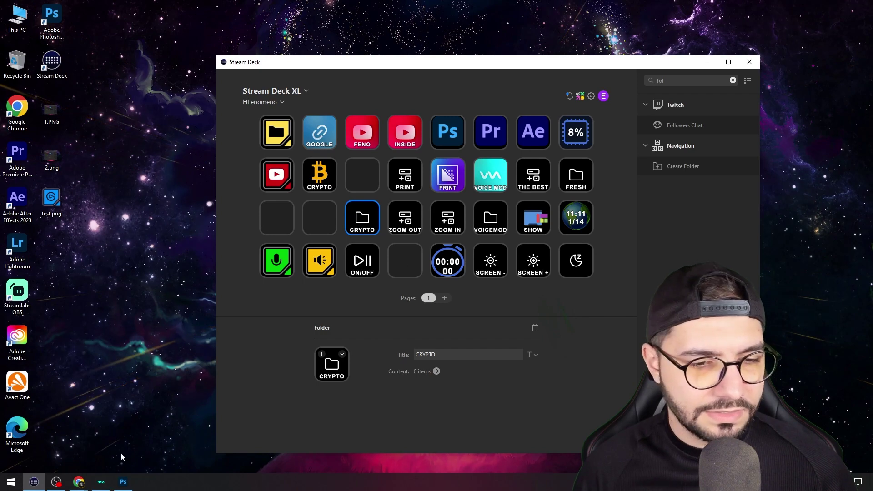
left_click(79, 482)
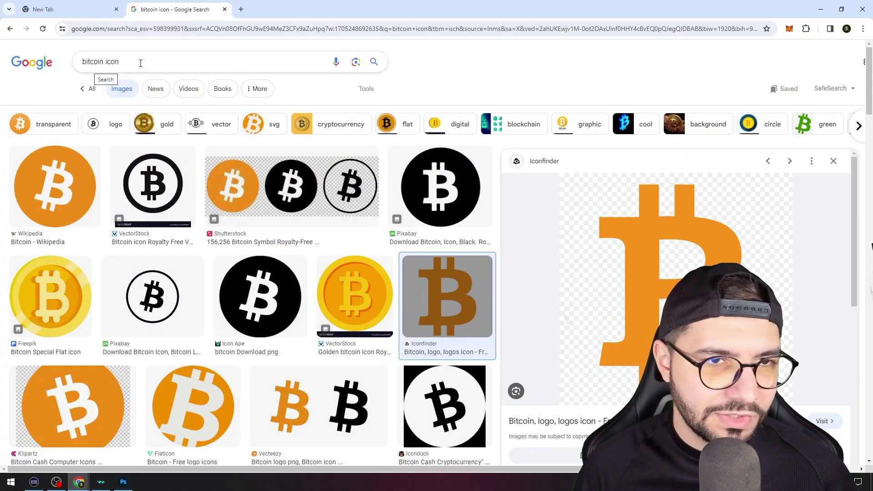
Save the orange Iconfinder bitcoin preview image to the Desktop as 4844559.png.
right_click(648, 282)
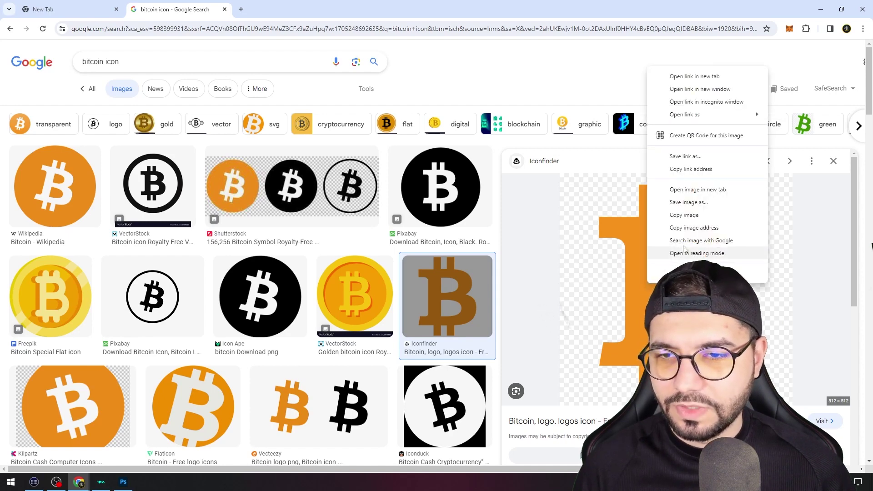
left_click(686, 202)
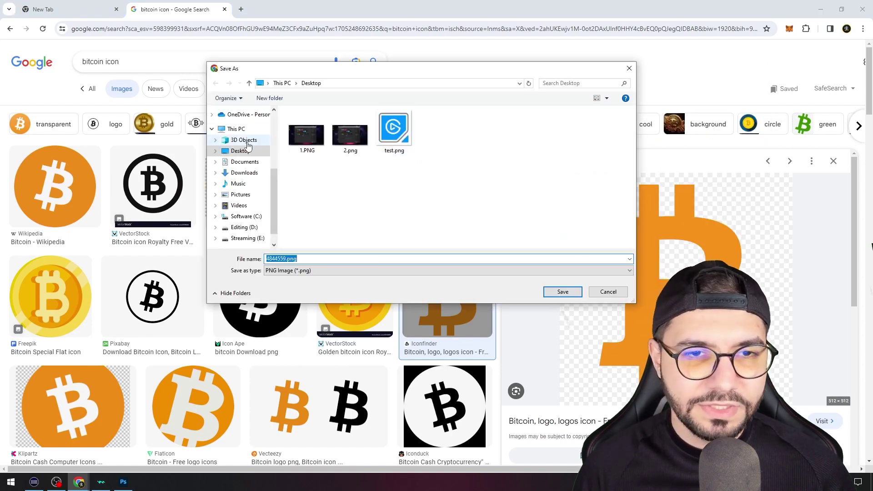
left_click(563, 292)
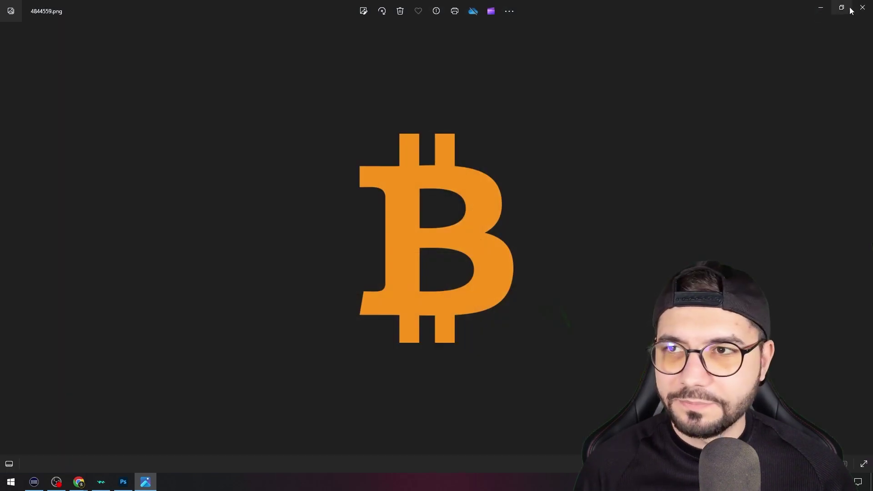
Create a new 256×256 px transparent Photoshop document.
left_click(857, 8)
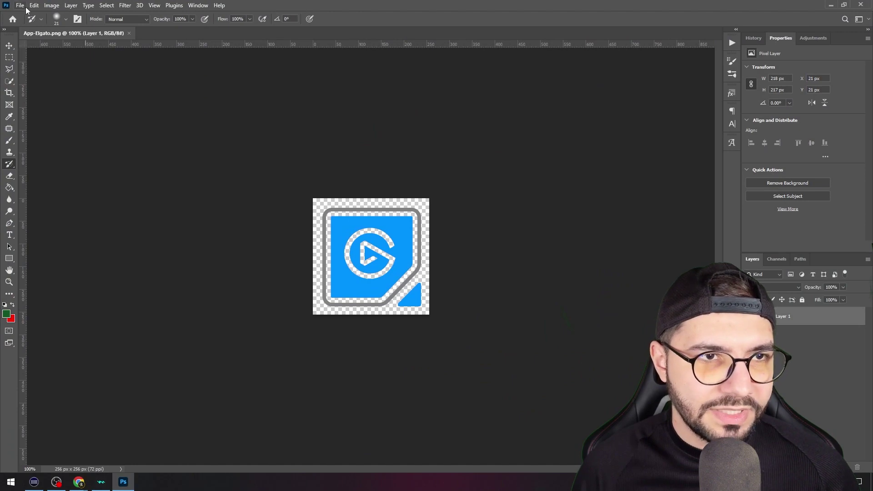
left_click(20, 5)
left_click(25, 15)
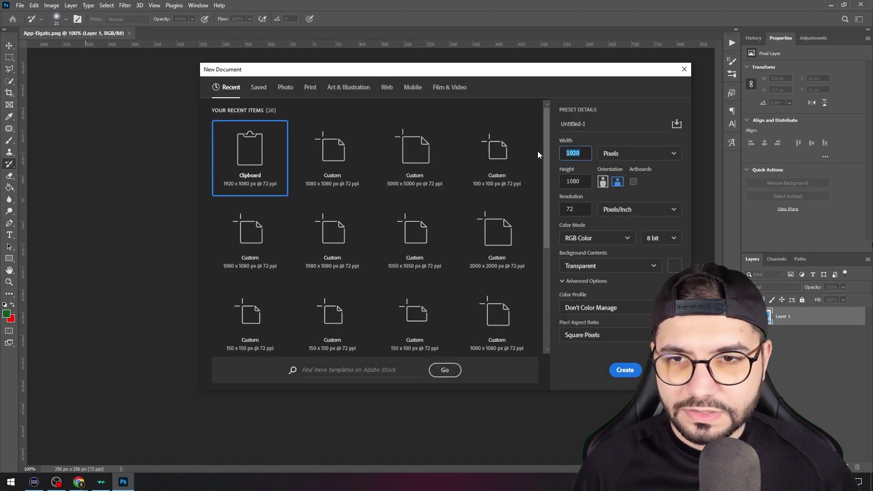
key("BackSpace")
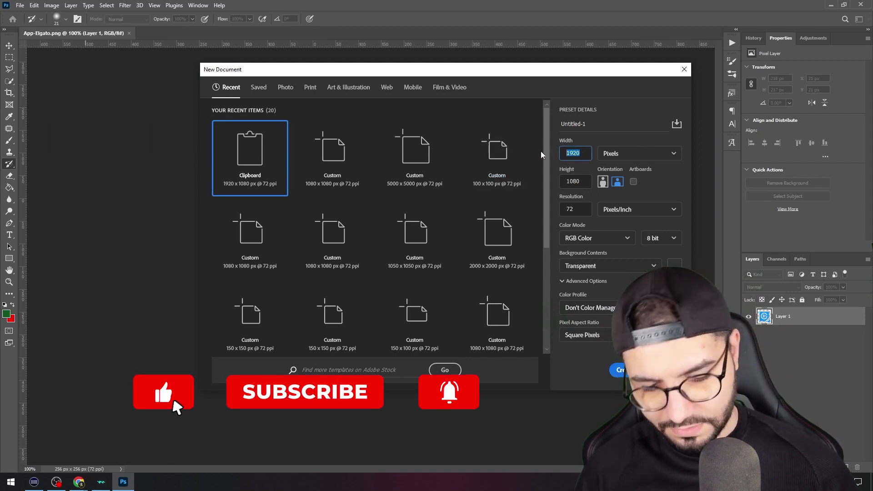
type("256")
key("Tab")
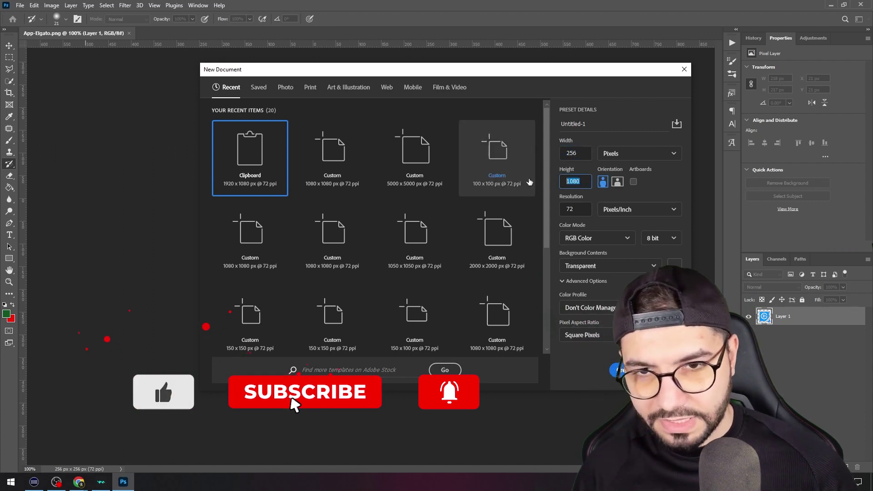
type("256")
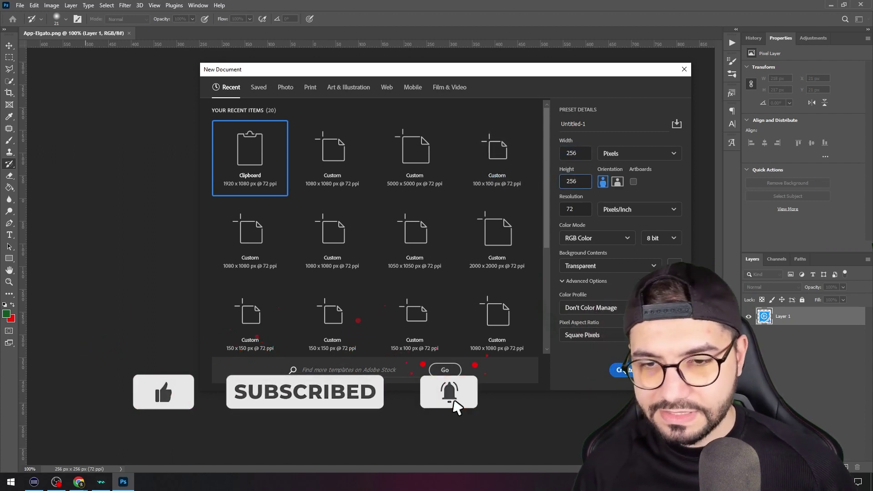
left_click(624, 370)
Drag the saved bitcoin image onto the canvas and scale it down.
left_click(828, 5)
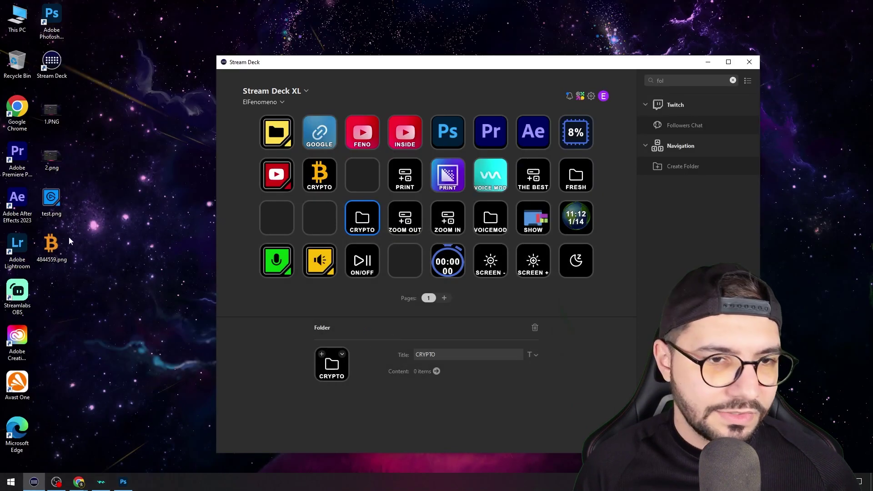
left_click_drag(61, 239, 346, 255)
left_click_drag(371, 314, 378, 282)
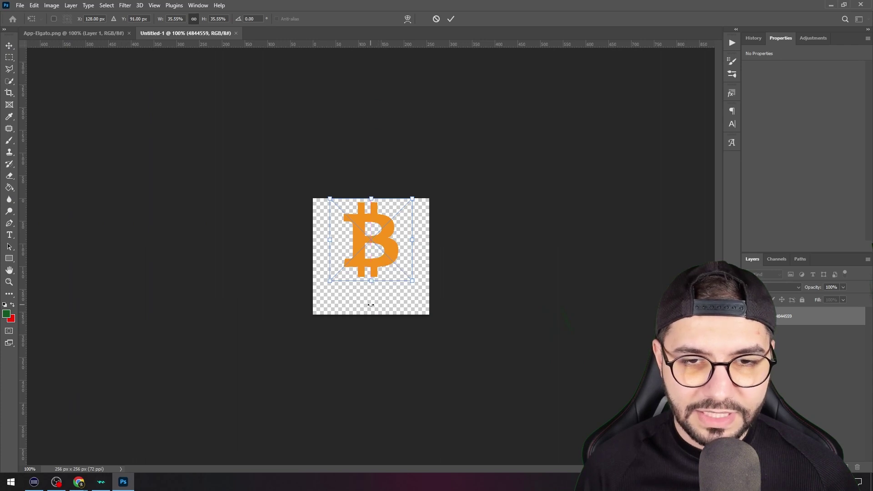
left_click(9, 281)
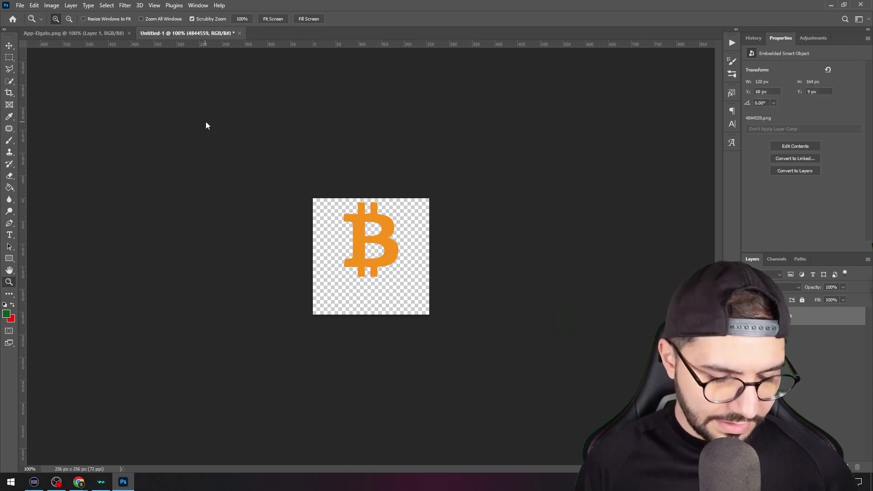
Save a copy of the icon as Untitled-1.png in PNG format.
key("ctrl+alt+s")
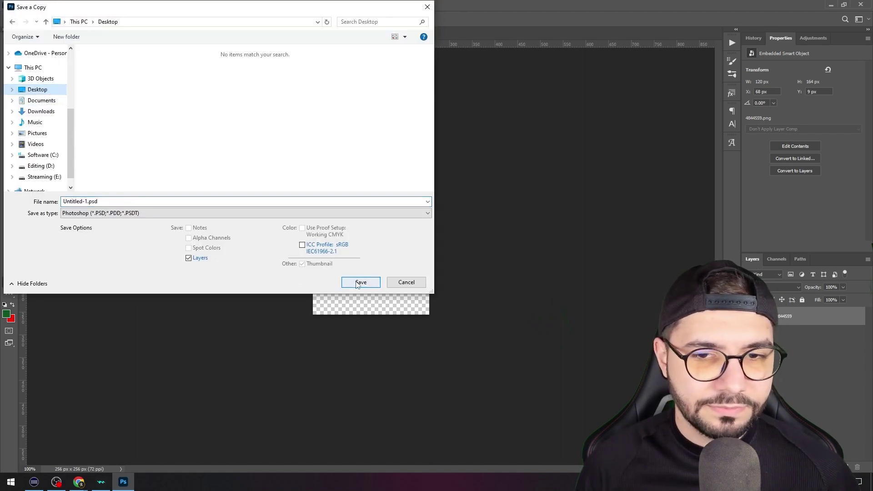
left_click(337, 213)
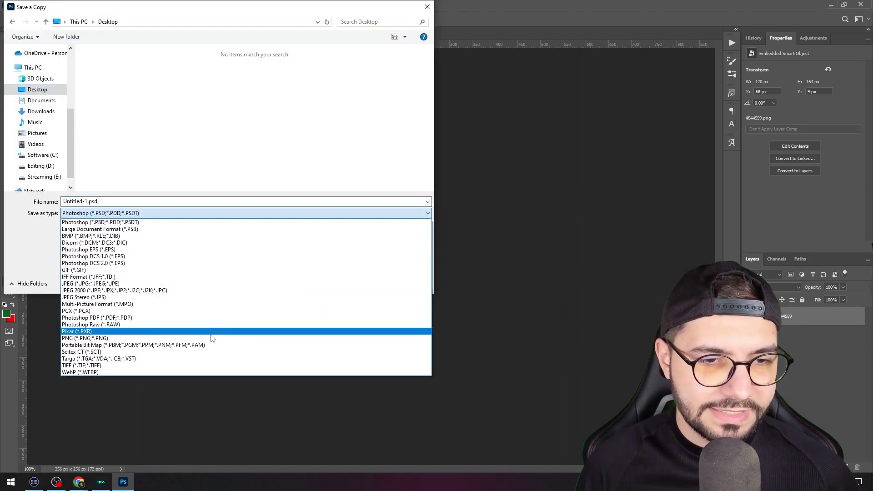
left_click(213, 338)
left_click(359, 283)
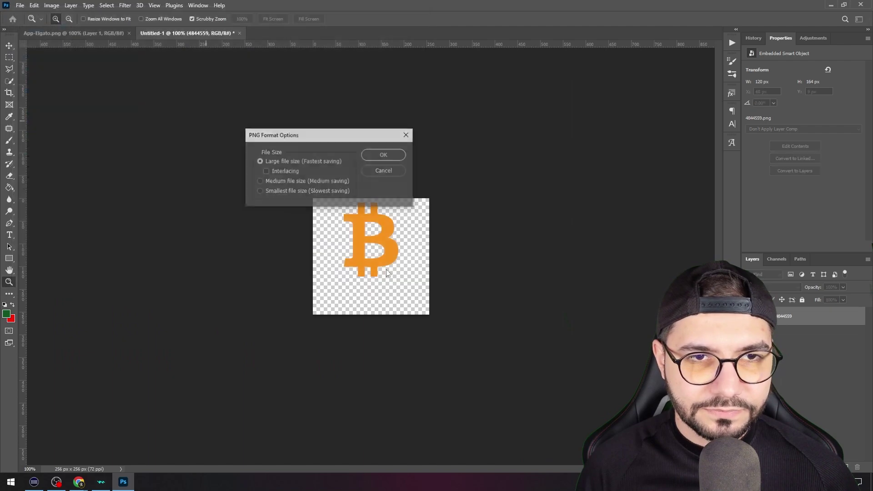
left_click(390, 156)
Set the CRYPTO folder key's icon to Untitled-1.png from the Desktop.
left_click(829, 6)
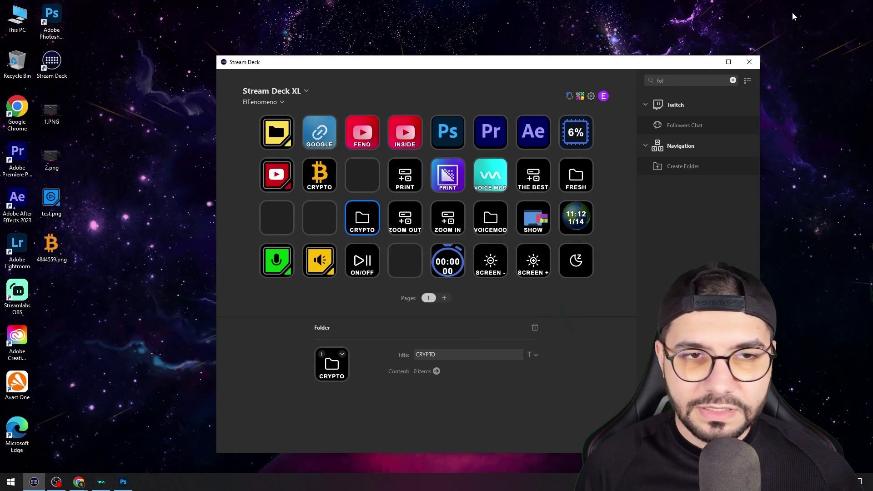
left_click(66, 303)
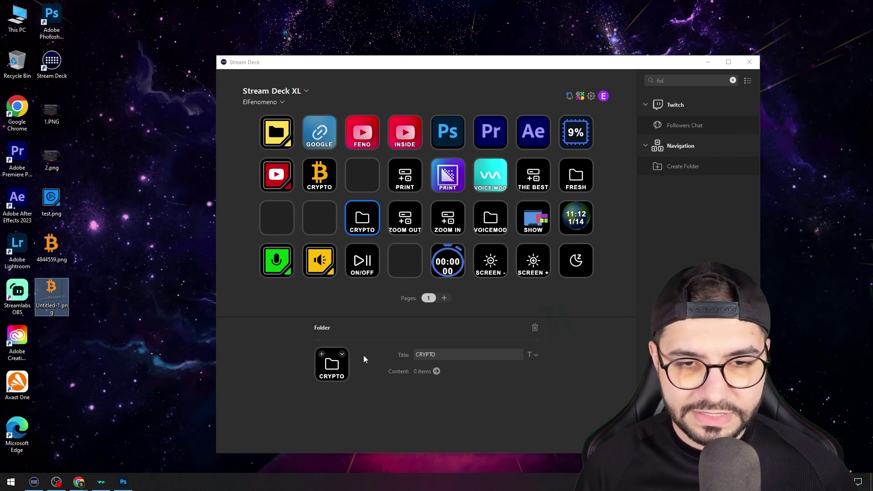
left_click(342, 355)
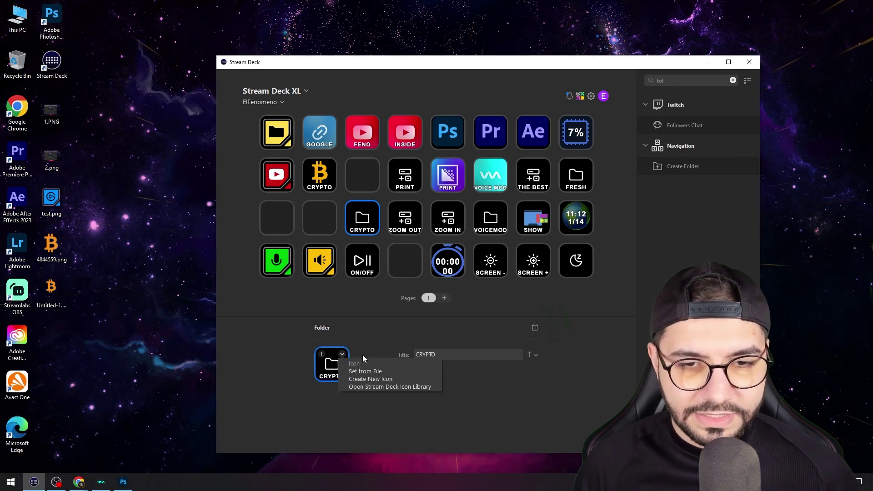
left_click(384, 371)
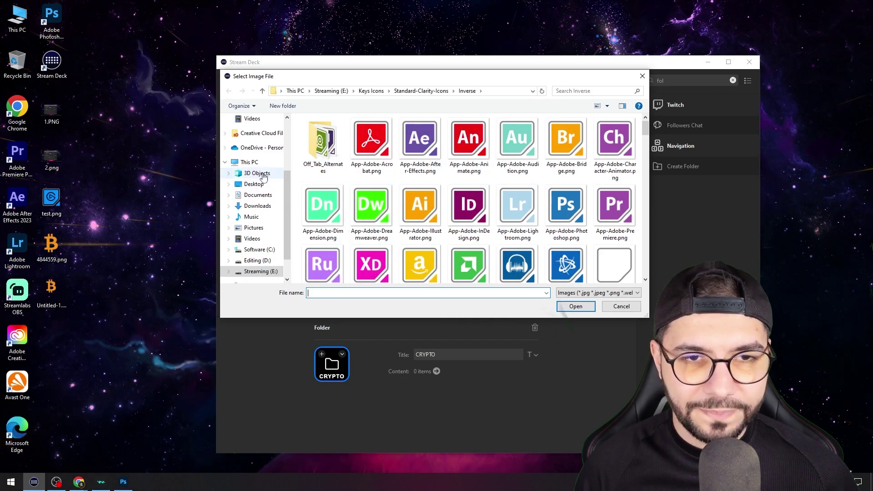
left_click(254, 183)
left_click(486, 142)
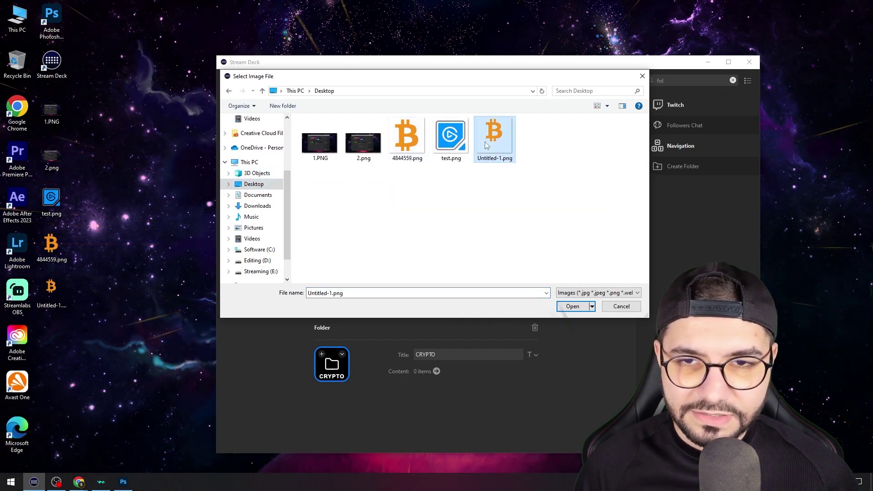
left_click(564, 306)
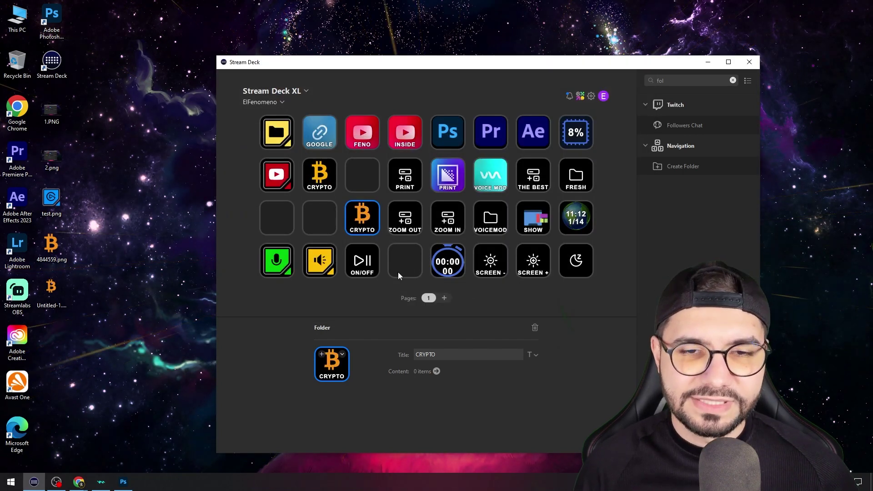
Give the CRYPTO folder's back key the Flashback.png icon from file.
left_click(379, 309)
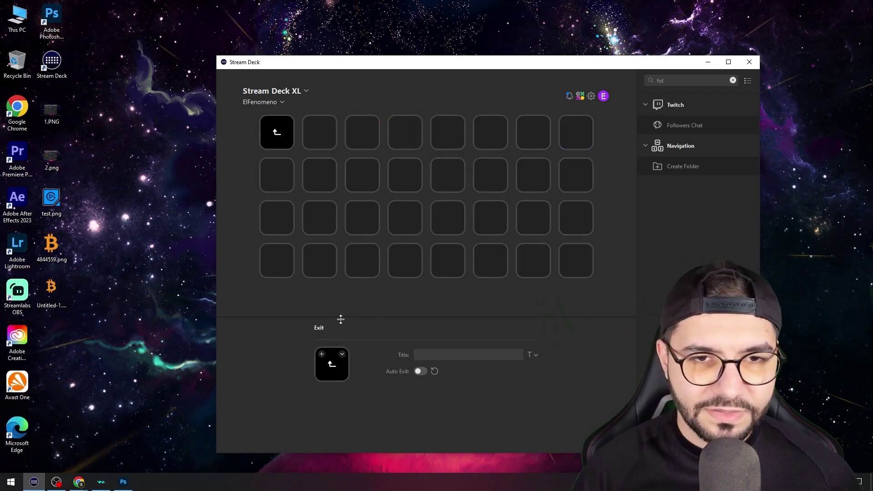
left_click(343, 354)
left_click(372, 368)
scroll(527, 226, "down", 5)
scroll(526, 226, "down", 10)
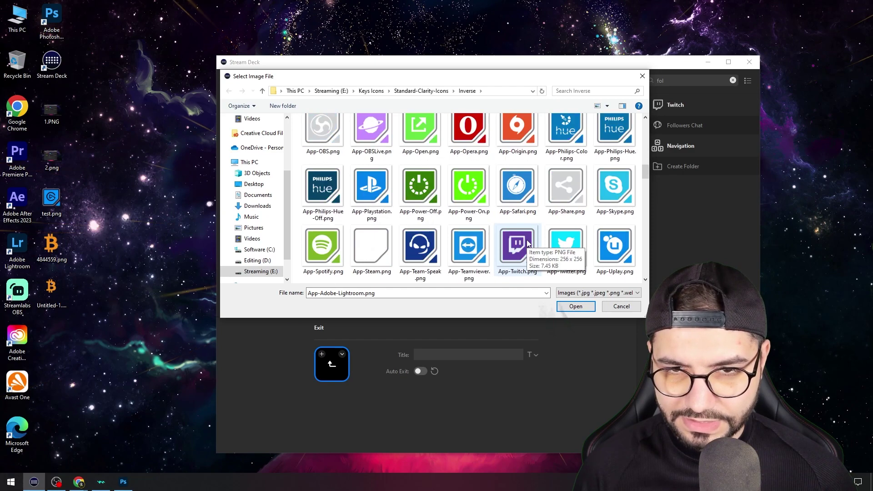
double_click(518, 248)
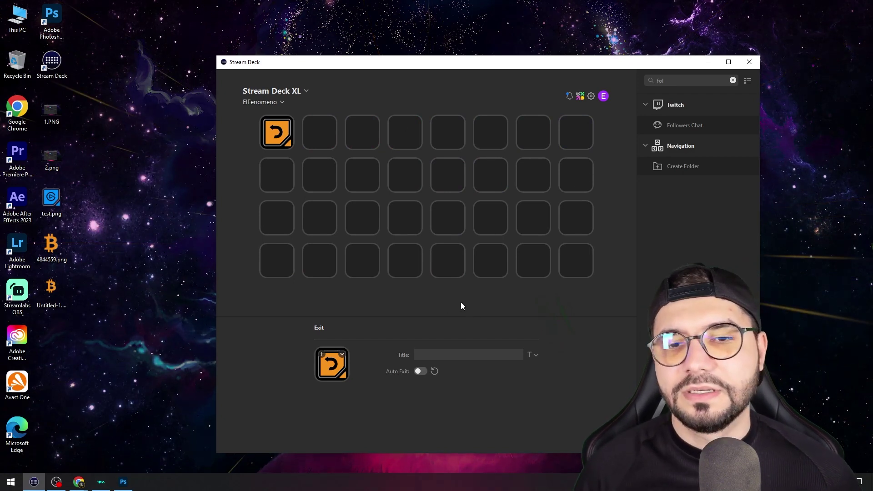
Clear the 'fol' action filter and collapse the System, Stream Deck and Soundboard categories.
left_click(733, 80)
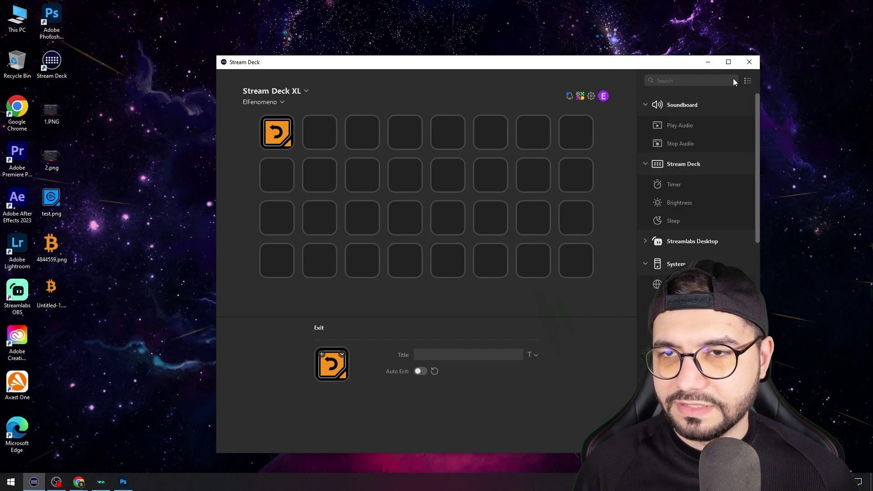
left_click(646, 264)
left_click(645, 164)
left_click(646, 105)
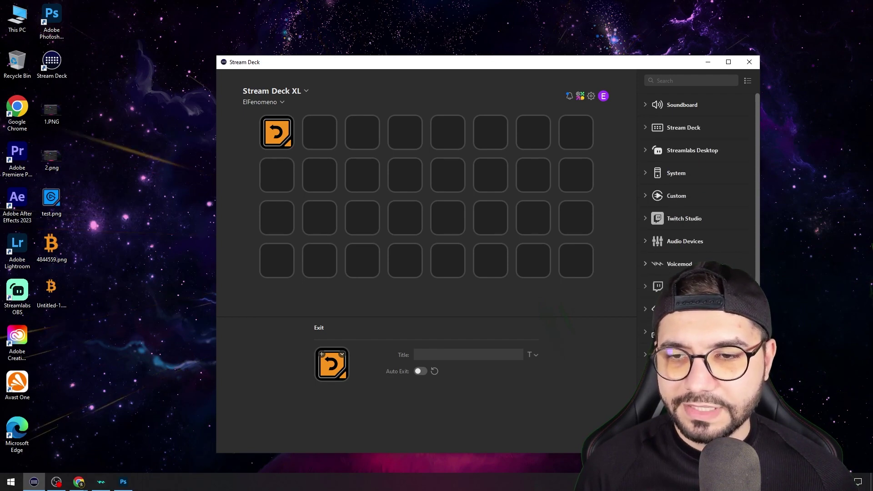
Expand the Custom category to show Crypto ticker PRO, BTC Ticker, Counter and CPU.
scroll(721, 241, "down", 3)
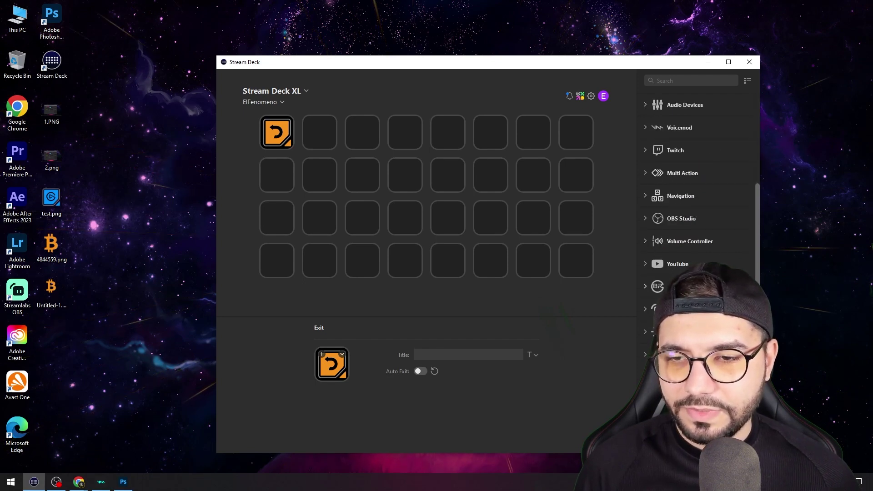
scroll(700, 219, "up", 3)
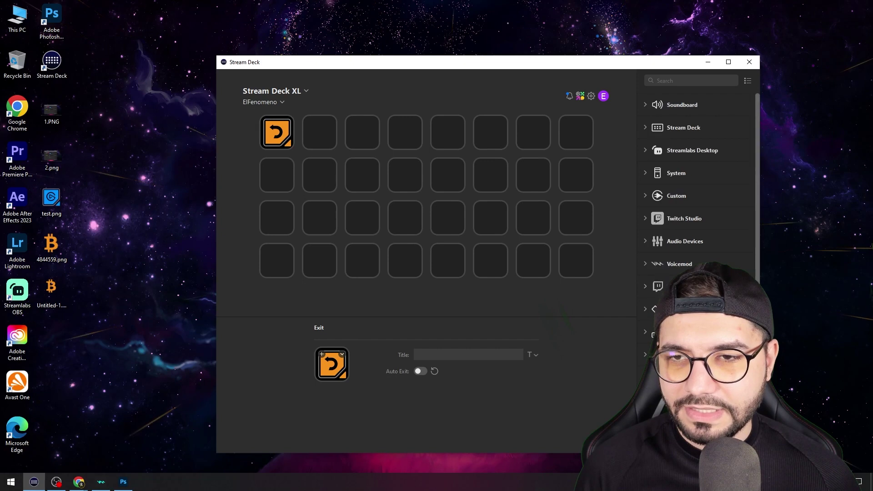
left_click(645, 195)
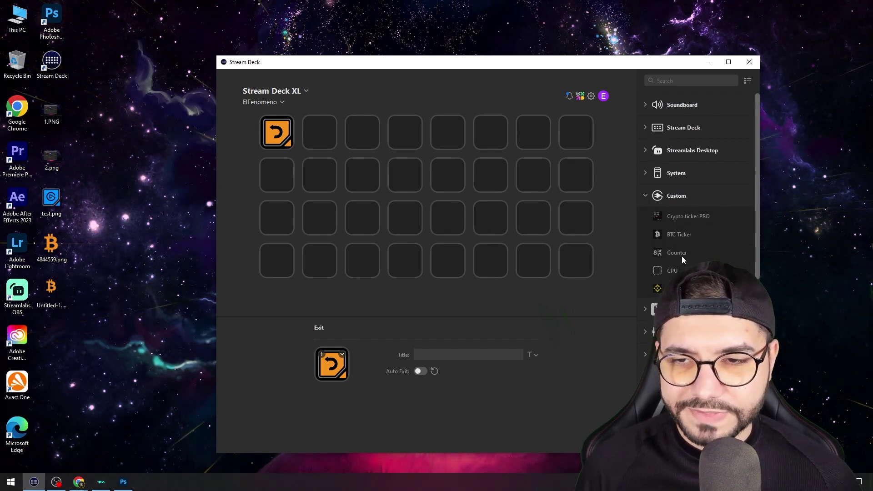
left_click(156, 443)
left_click(805, 22)
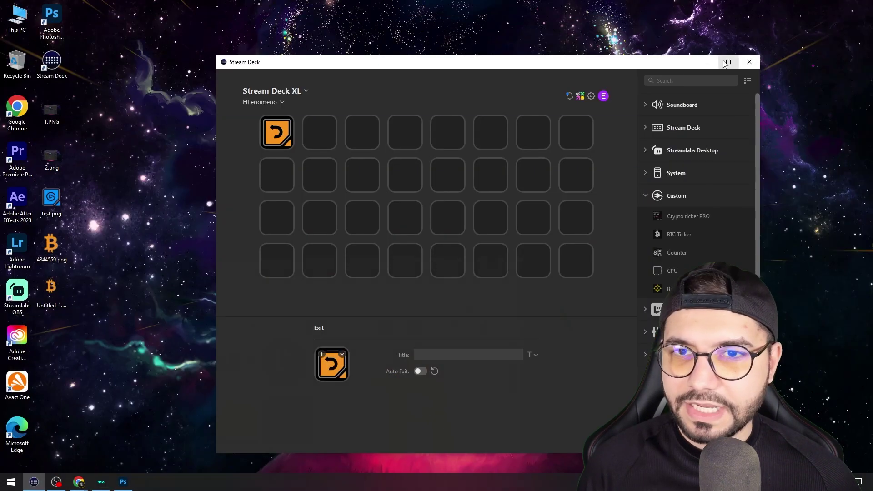
In Elgato Marketplace, search 'crypto' and check the Crypto Ticker and Crypto ticker PRO pages.
left_click(578, 95)
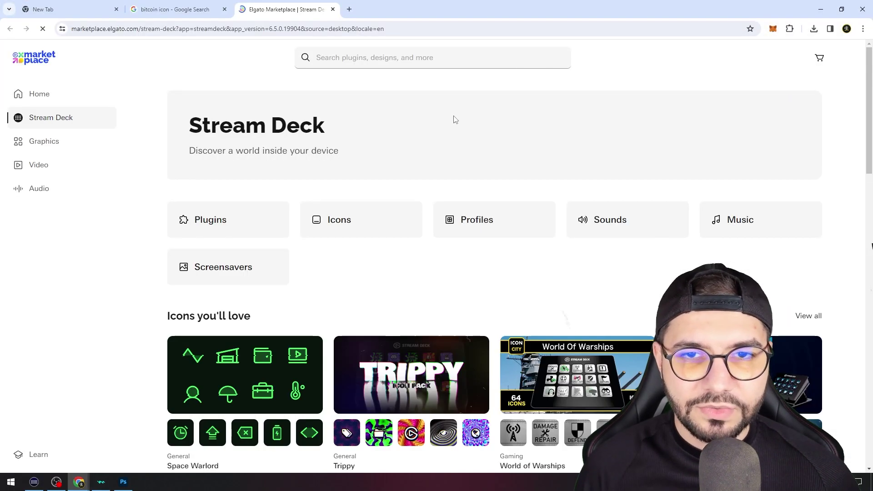
left_click(399, 64)
type("c")
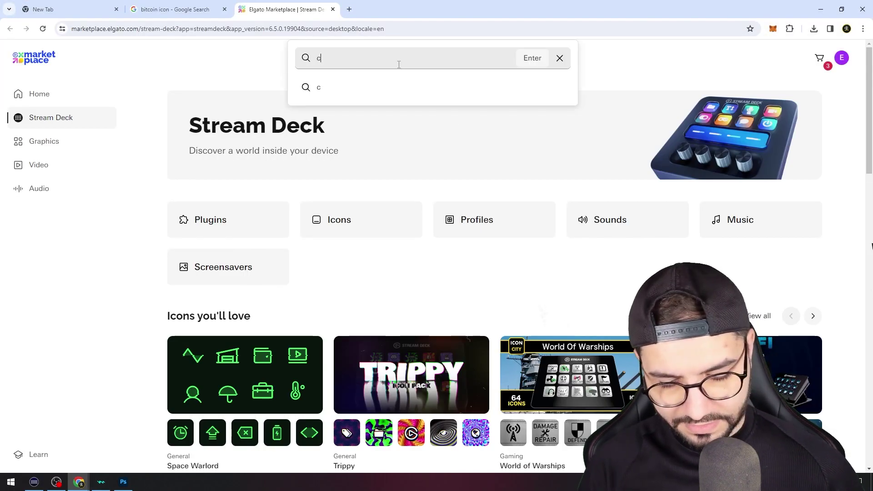
type("rypto")
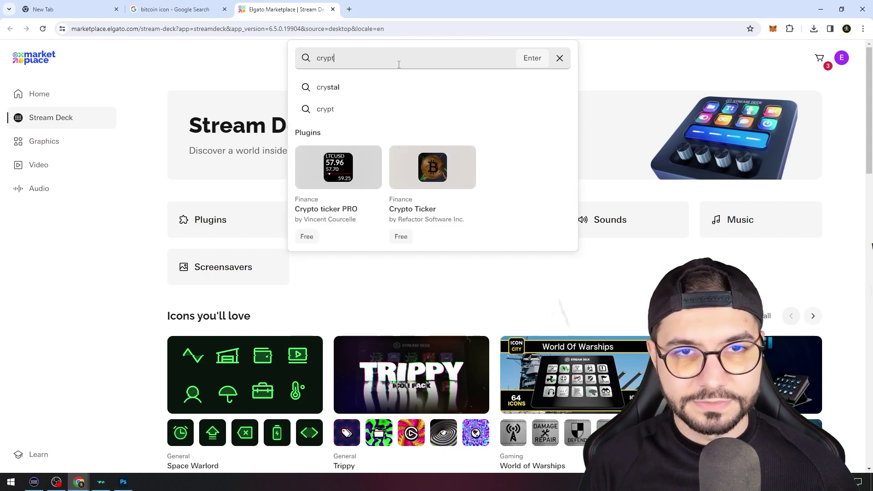
left_click(348, 86)
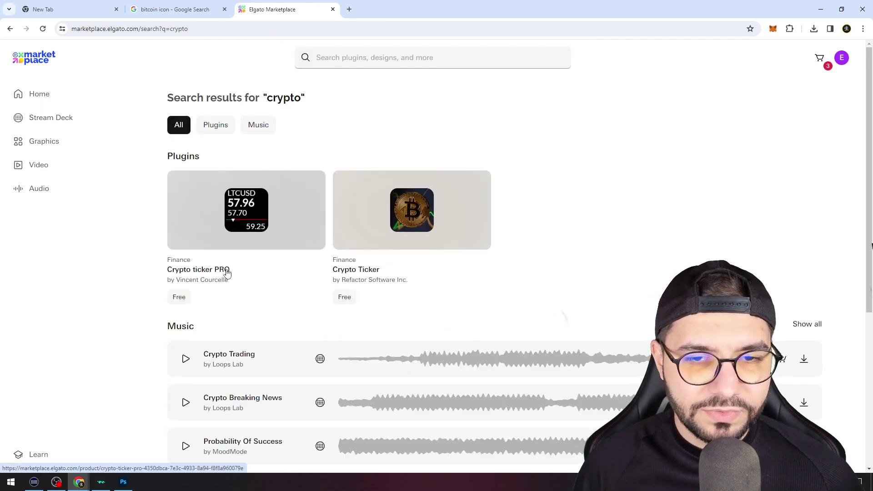
left_click(405, 224)
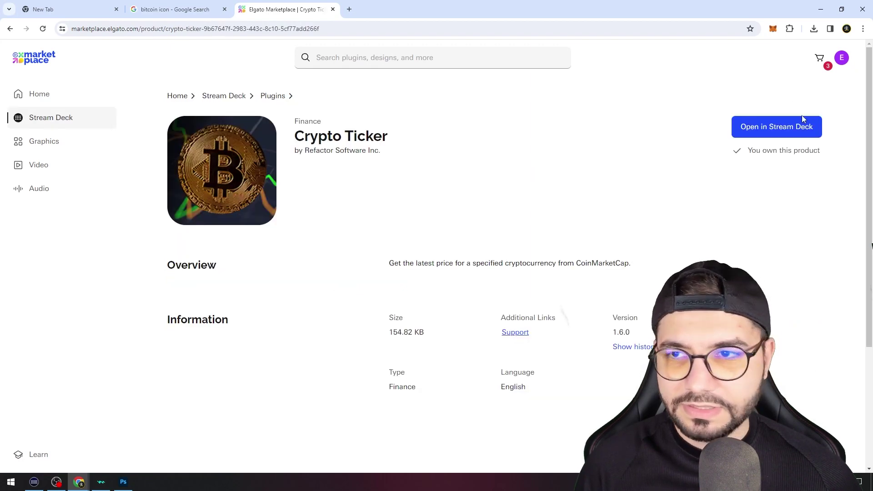
left_click(10, 29)
left_click(249, 221)
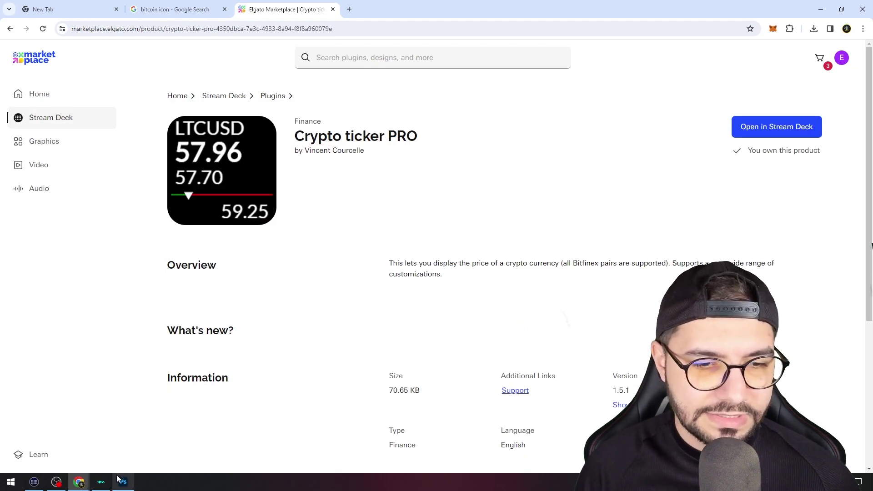
Search the marketplace for 'btc' and open the BTC Ticker plugin page.
left_click(34, 482)
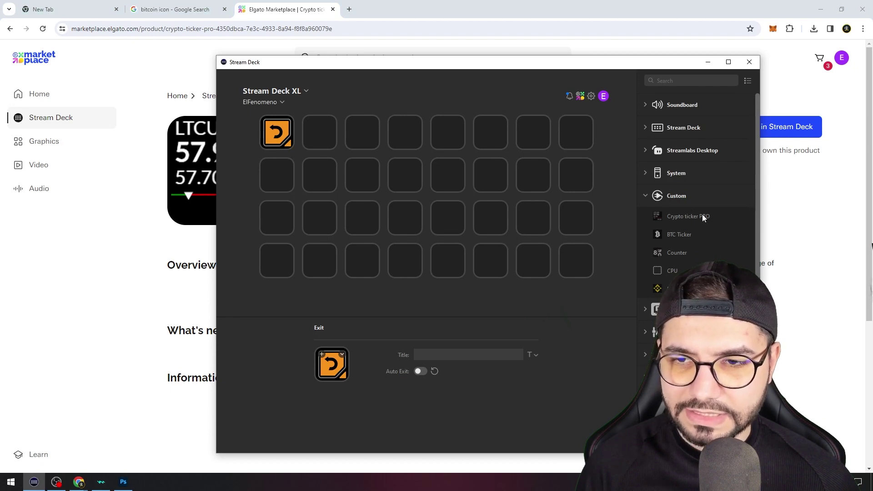
left_click(788, 329)
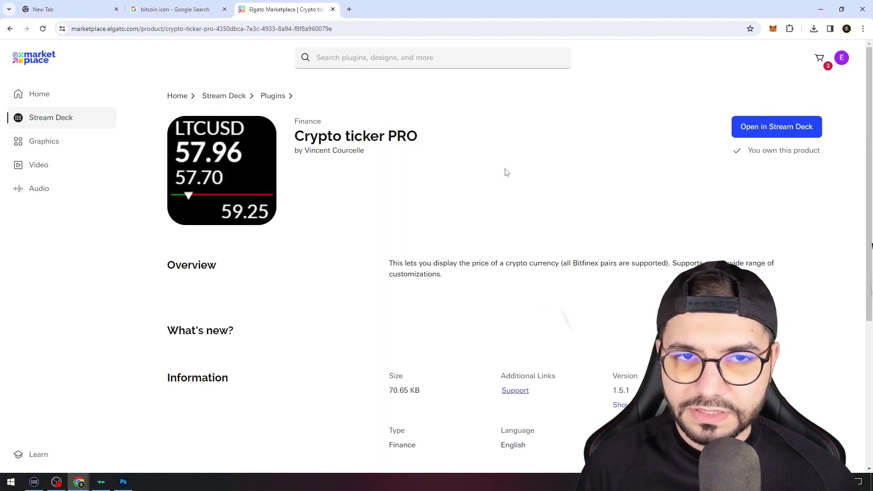
left_click(412, 58)
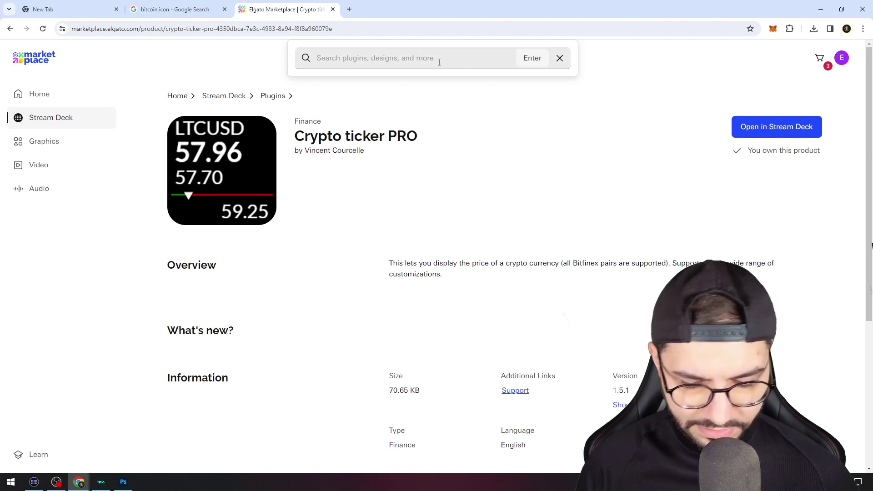
type("btc")
key("Return")
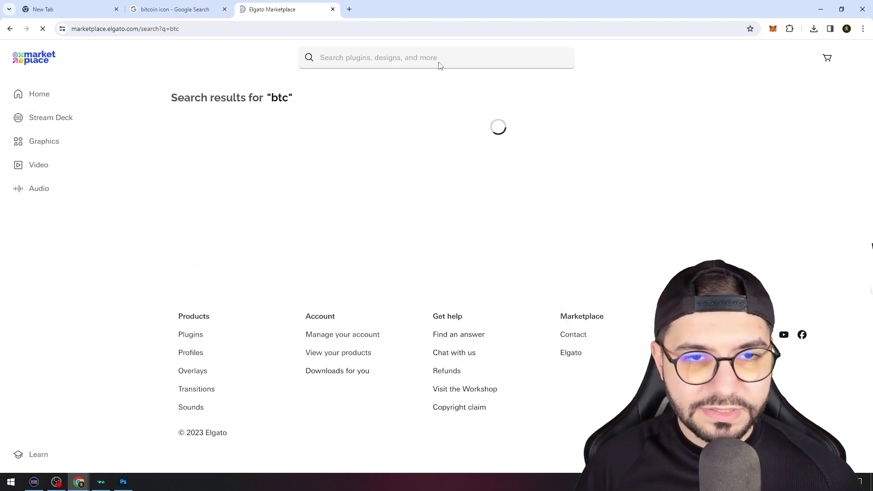
left_click(314, 195)
left_click(800, 129)
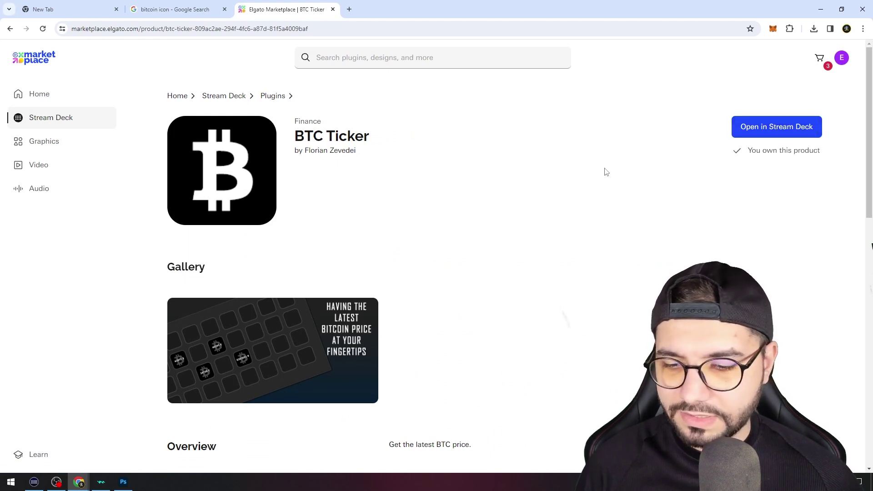
Search for binance and open the Binance Ticker plugin page.
left_click(404, 59)
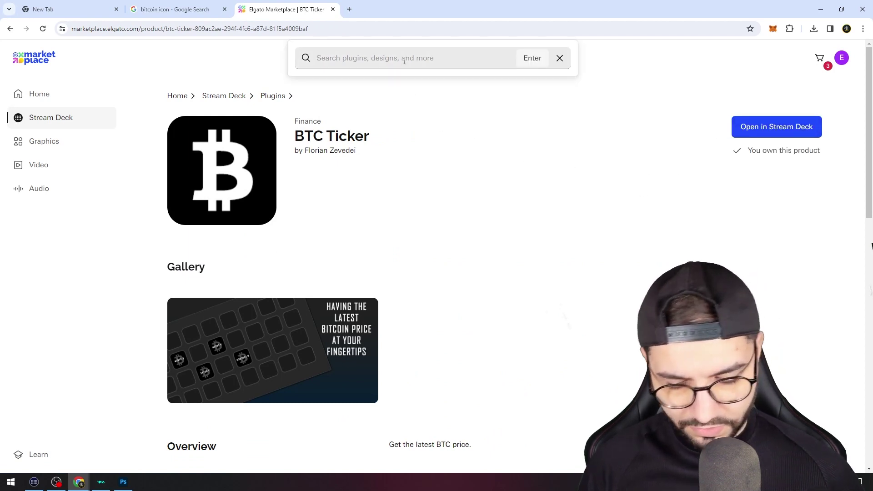
type("binac")
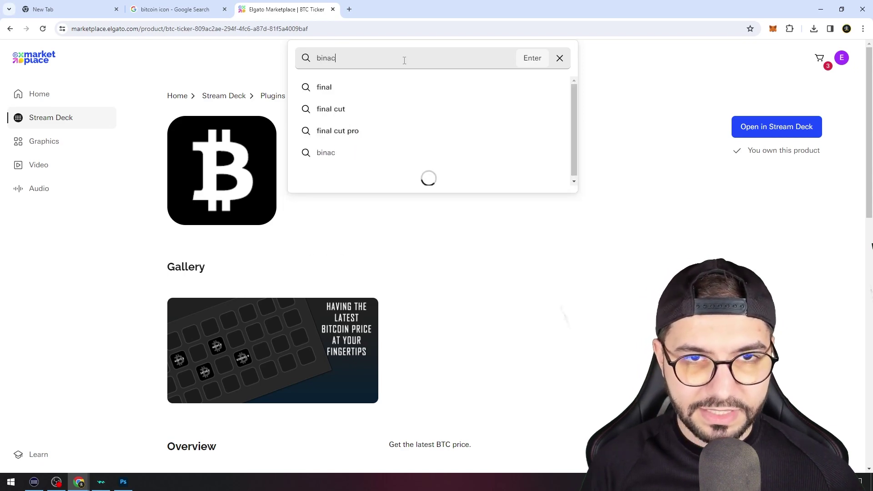
type("nce")
left_click(376, 86)
left_click(285, 169)
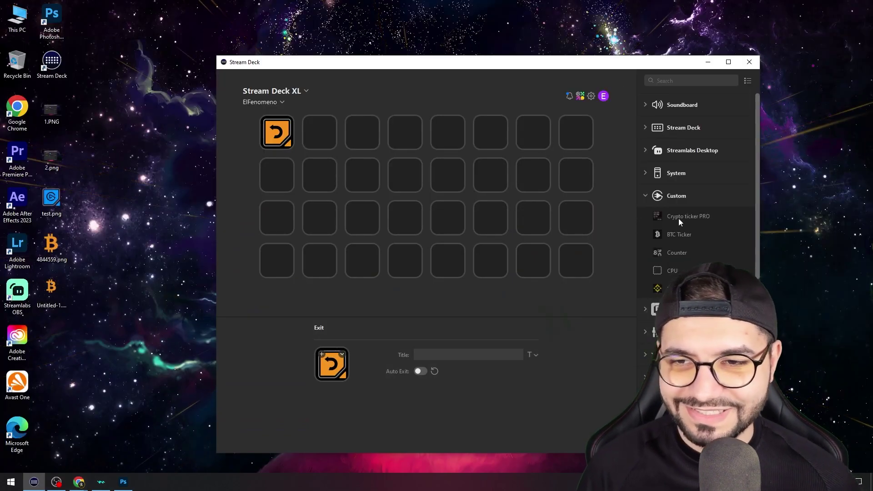
Drop Crypto ticker PRO on the second key, showing BTCUSD from Bitfinex, and review its pair list.
mouse_move(689, 217)
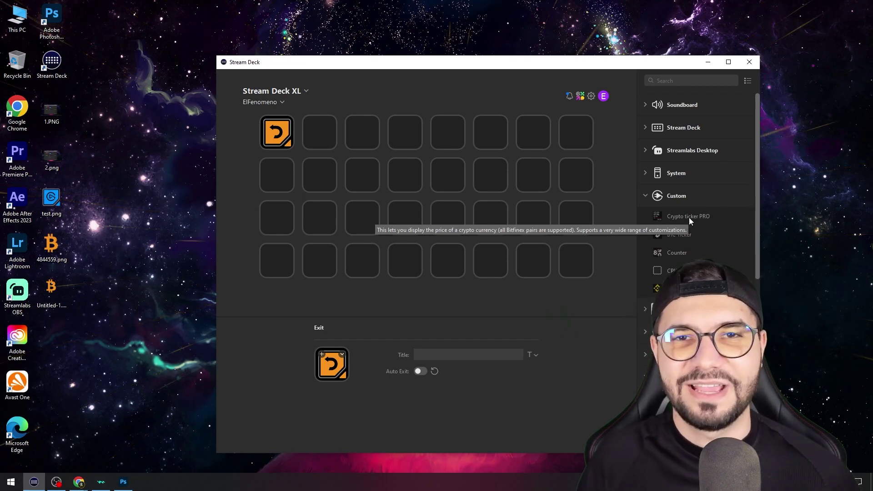
left_click_drag(687, 218, 326, 137)
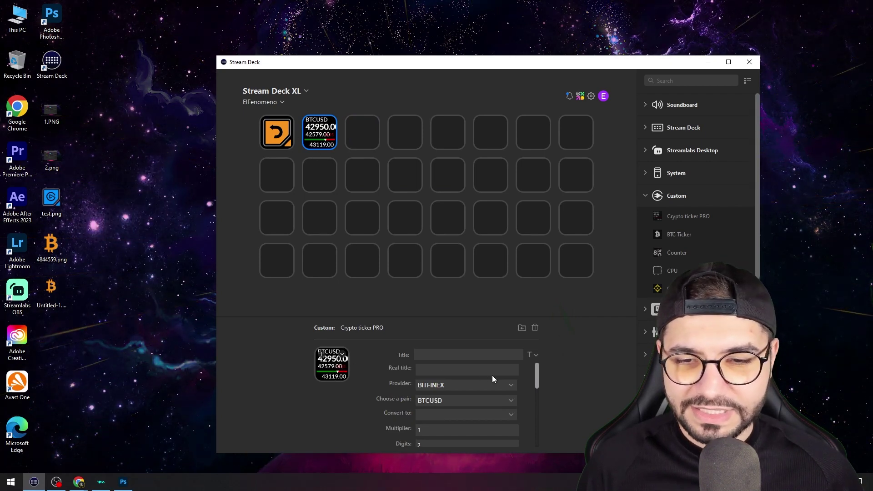
left_click(509, 401)
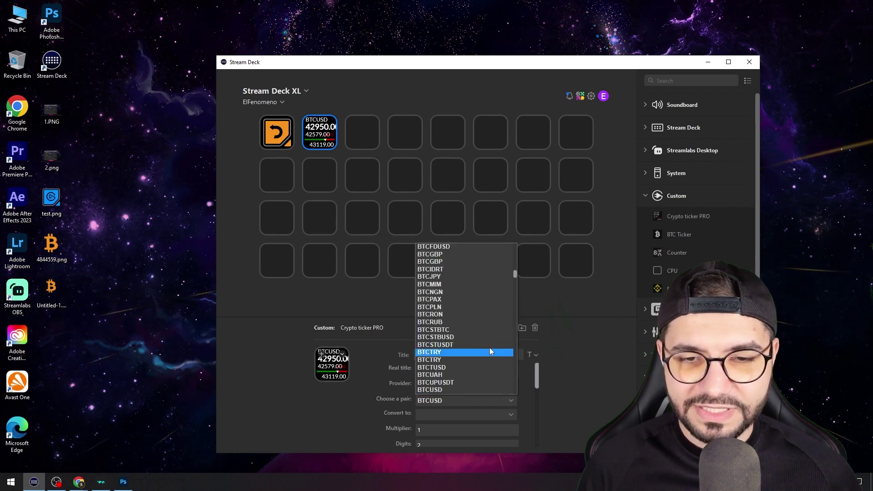
scroll(490, 300, "up", 5)
scroll(489, 299, "up", 6)
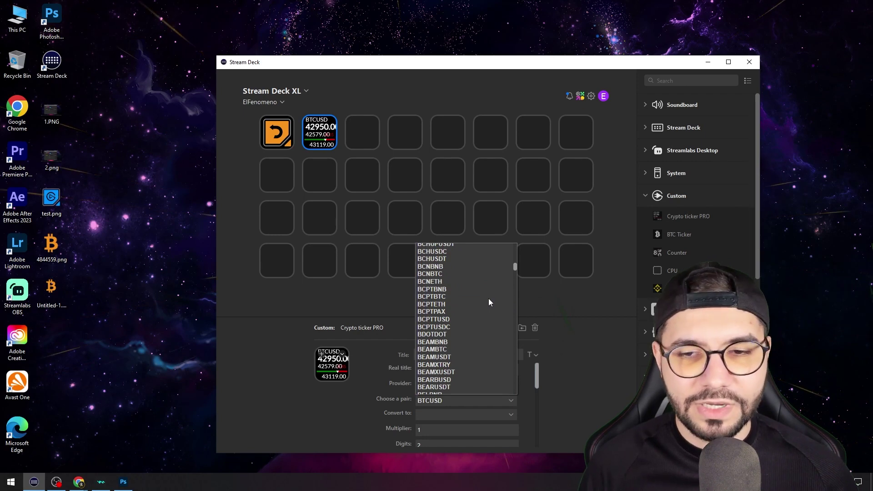
left_click(278, 176)
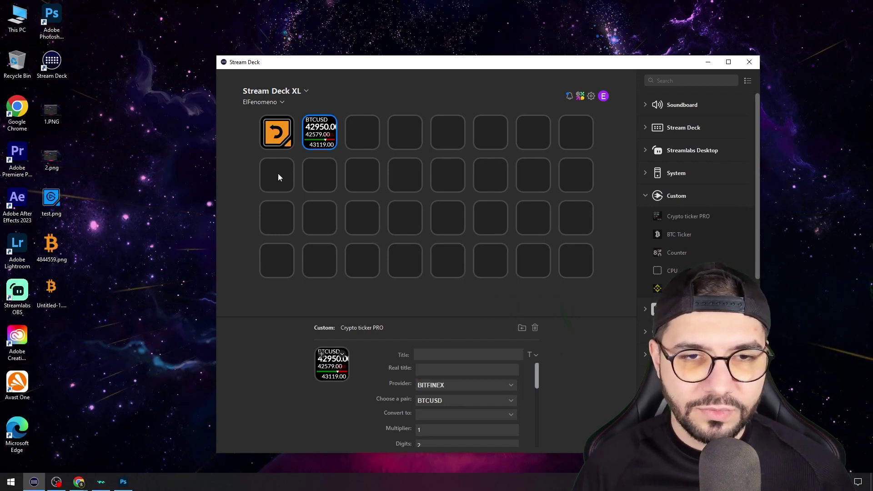
left_click(273, 175)
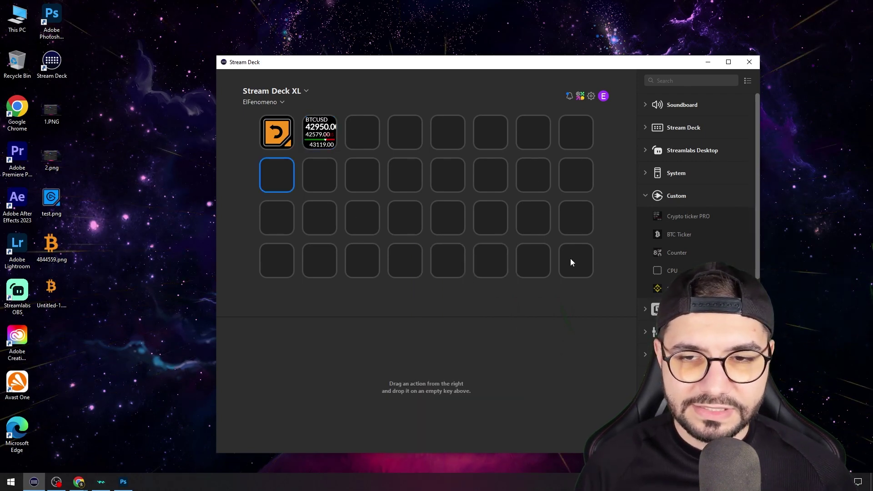
left_click(314, 136)
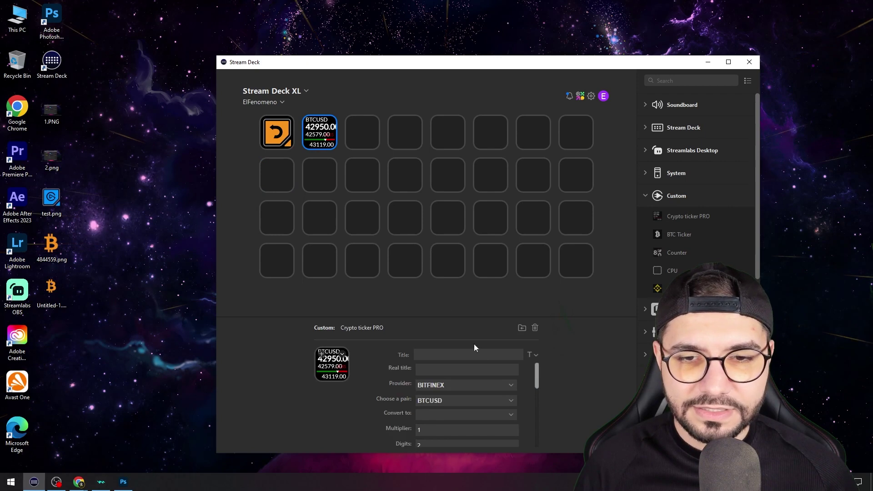
Switch the ticker's provider to BINANCE and set its real title to DOGE with no title overlay.
left_click(515, 389)
left_click(487, 395)
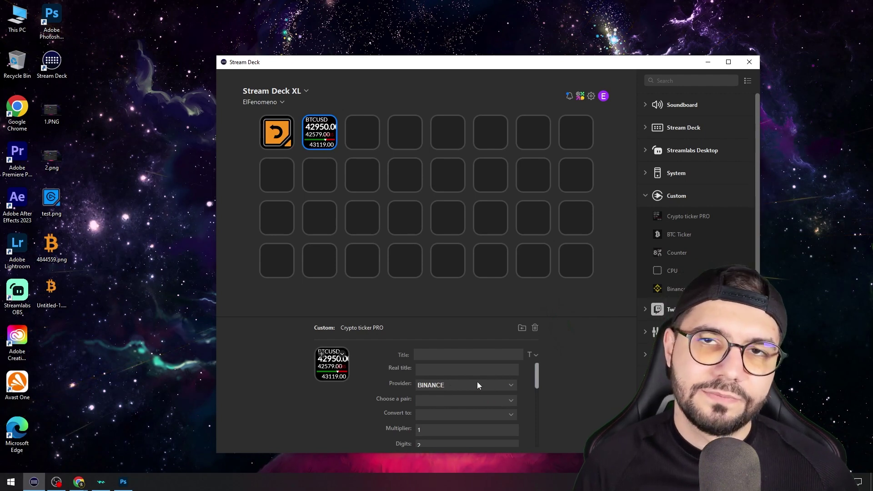
left_click(455, 354)
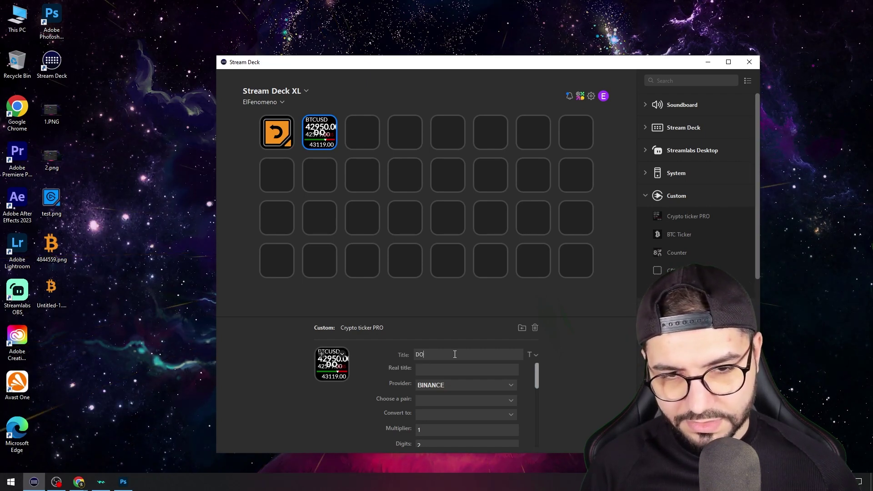
left_click(472, 304)
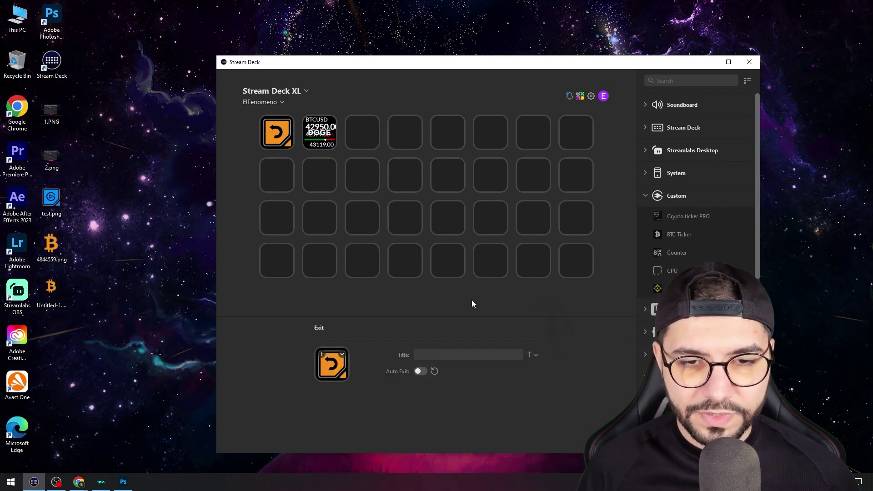
left_click(324, 146)
left_click(436, 368)
type("DOGE")
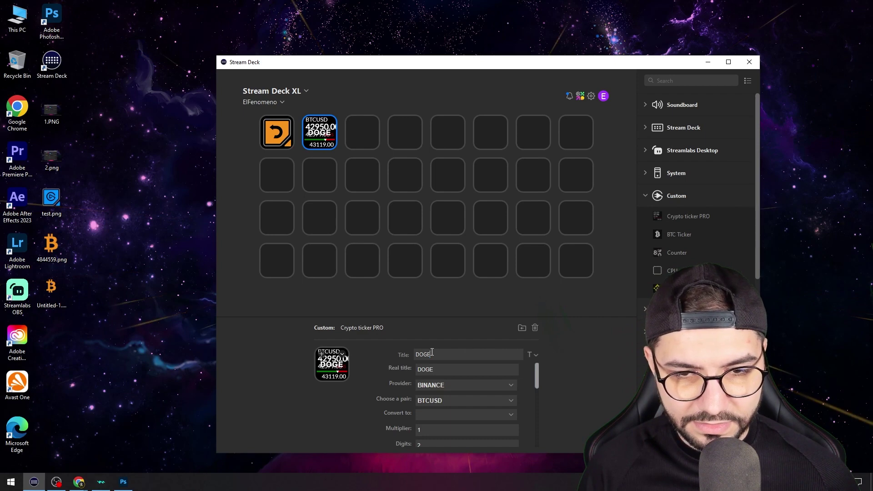
left_click_drag(427, 353, 397, 349)
key("BackSpace")
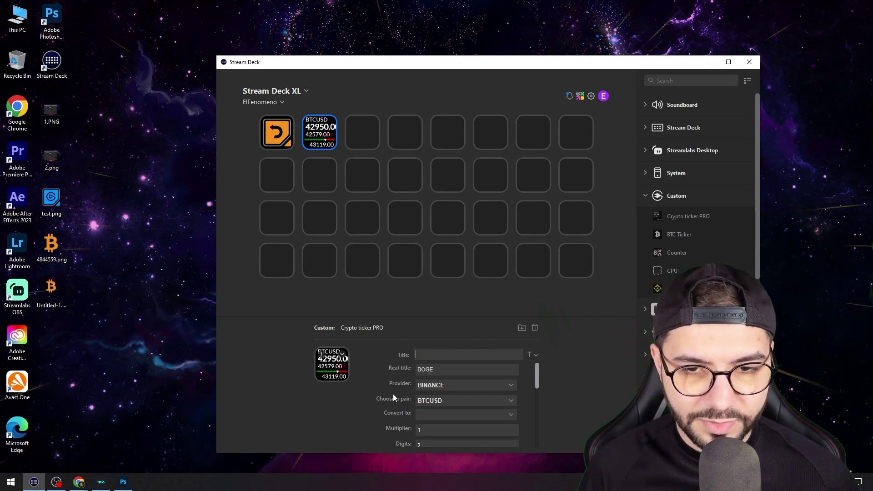
Choose DOGEUSDT as the ticker's trading pair.
left_click(509, 400)
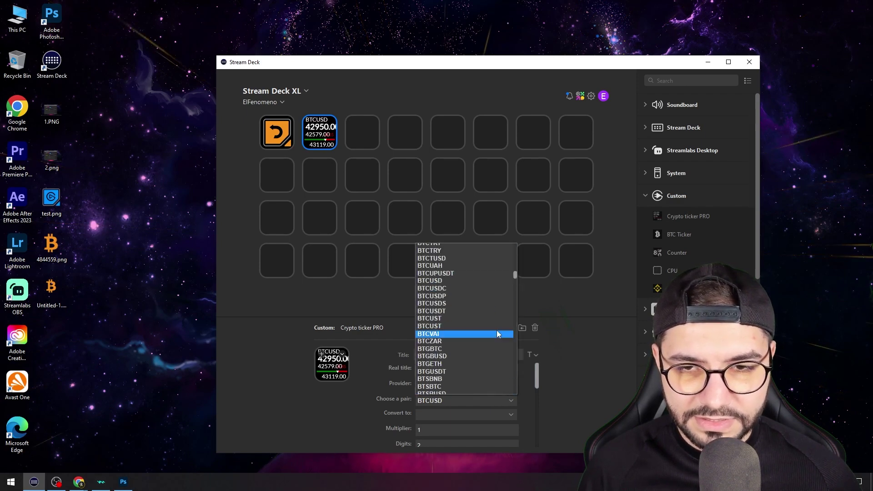
scroll(497, 330, "down", 20)
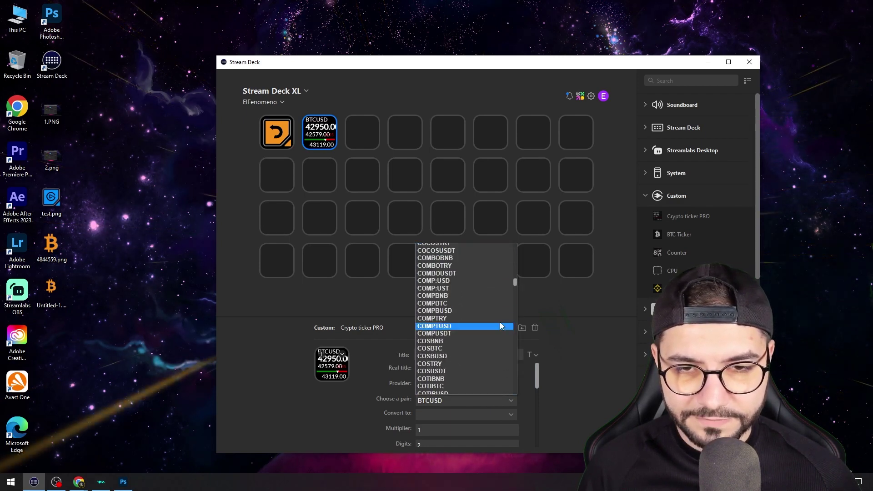
scroll(503, 317, "down", 15)
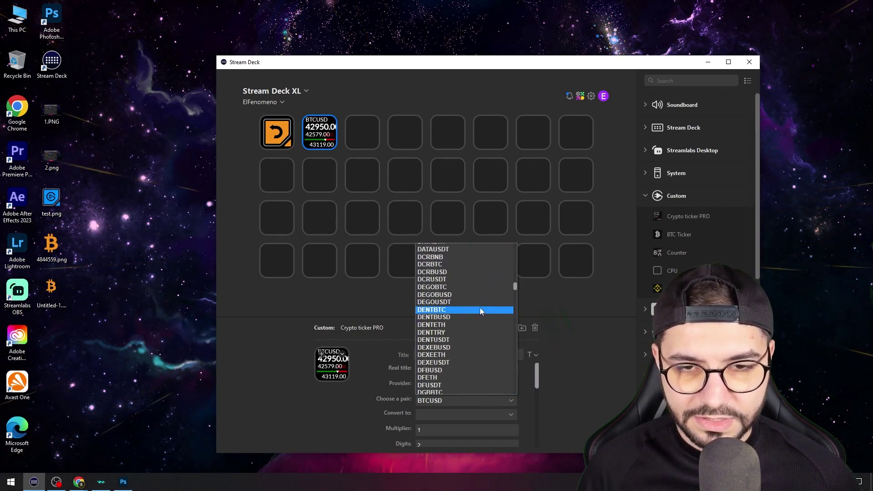
scroll(481, 309, "down", 10)
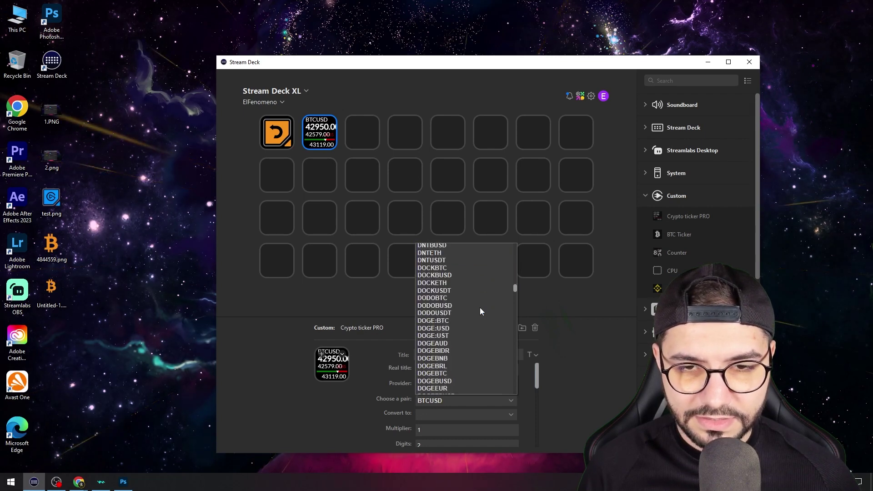
scroll(481, 310, "down", 4)
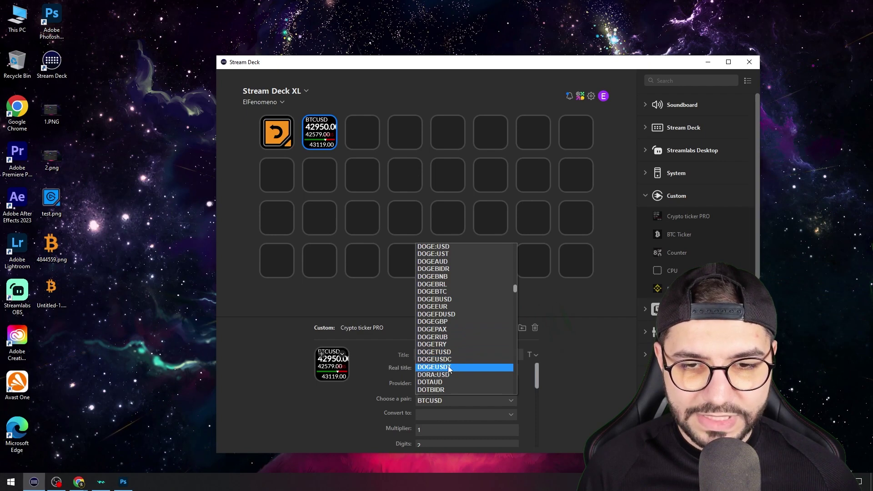
left_click(449, 368)
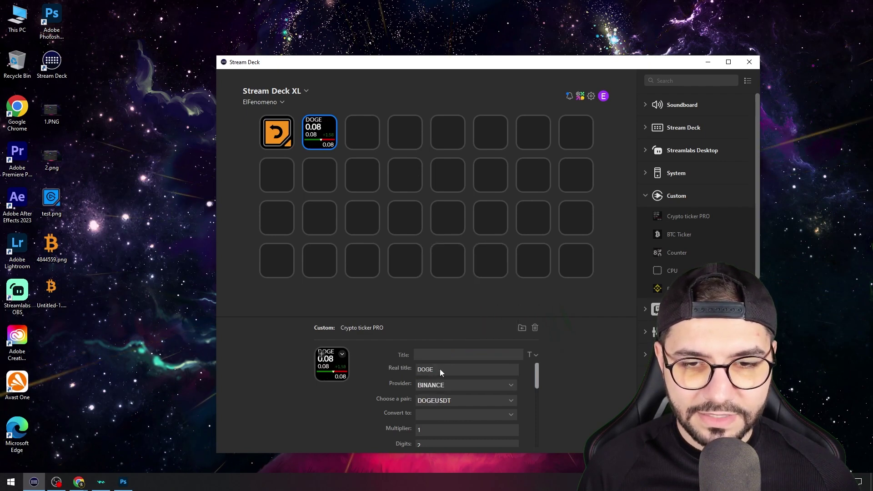
Retype the ticker's real title as DOGE, fixing the DOGR typo.
key("BackSpace")
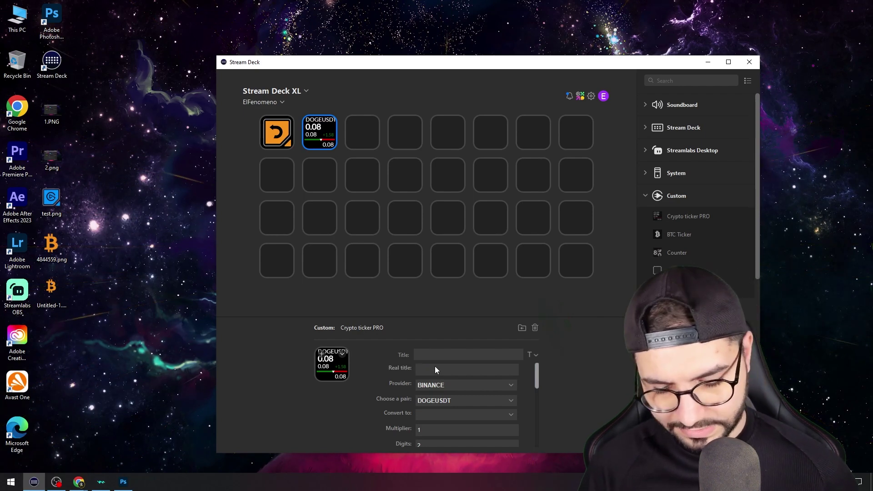
type("DOGR")
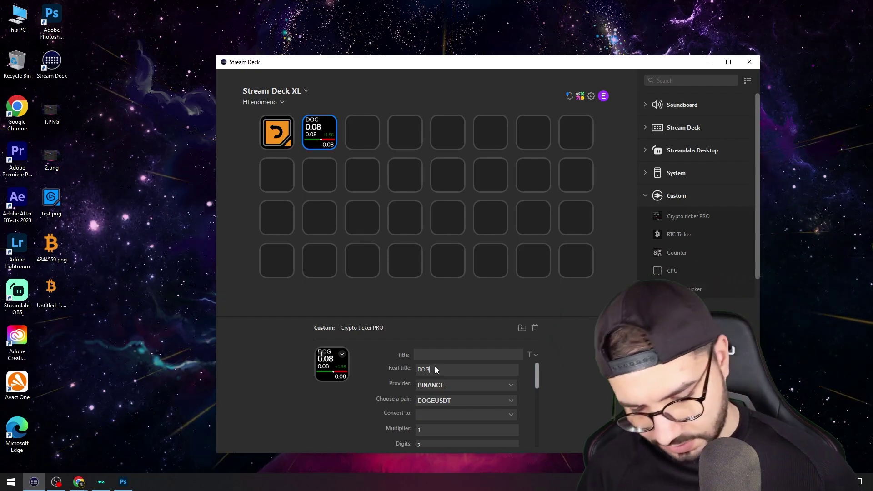
key("BackSpace")
type("E")
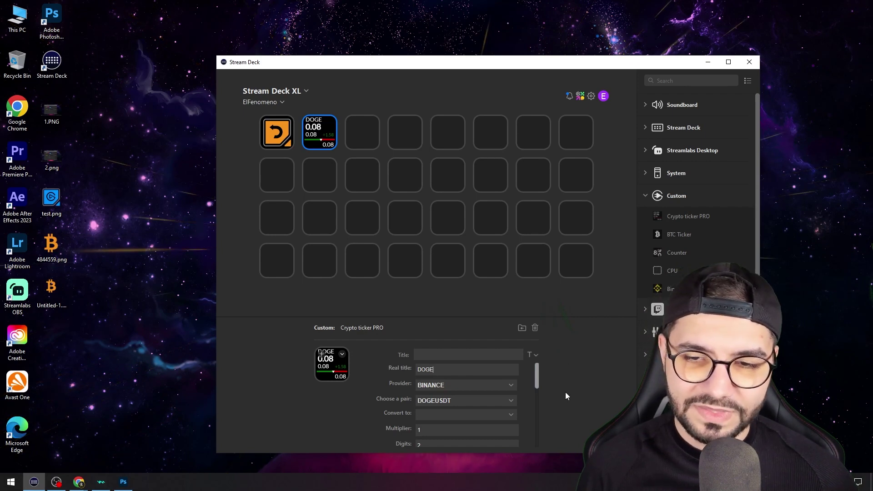
Set the Digits field to 4 so DOGE prices show four decimals.
scroll(536, 383, "down", 1)
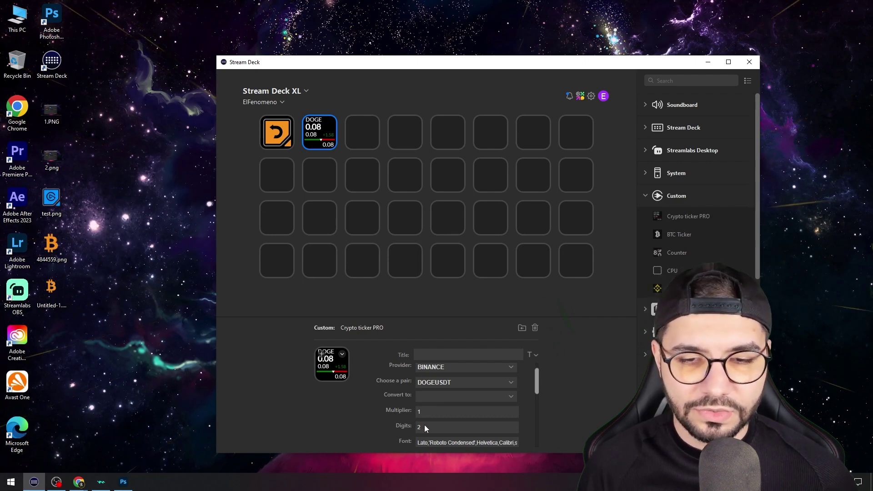
type("3")
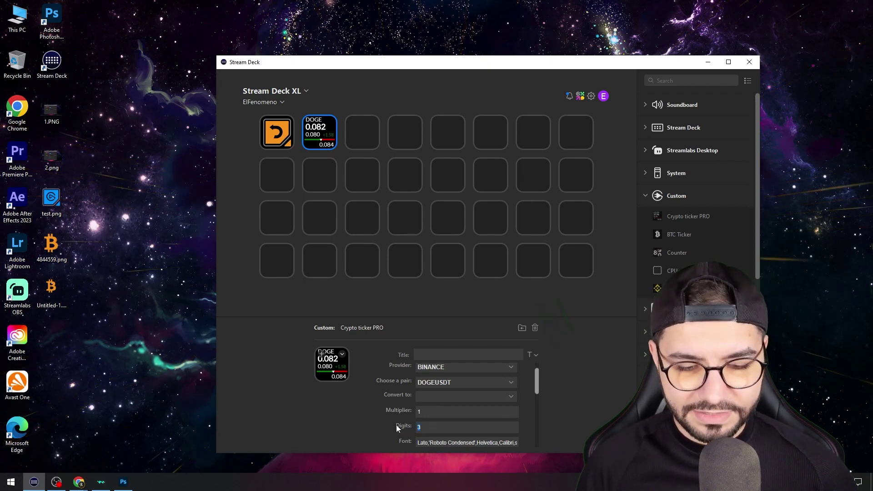
type("4")
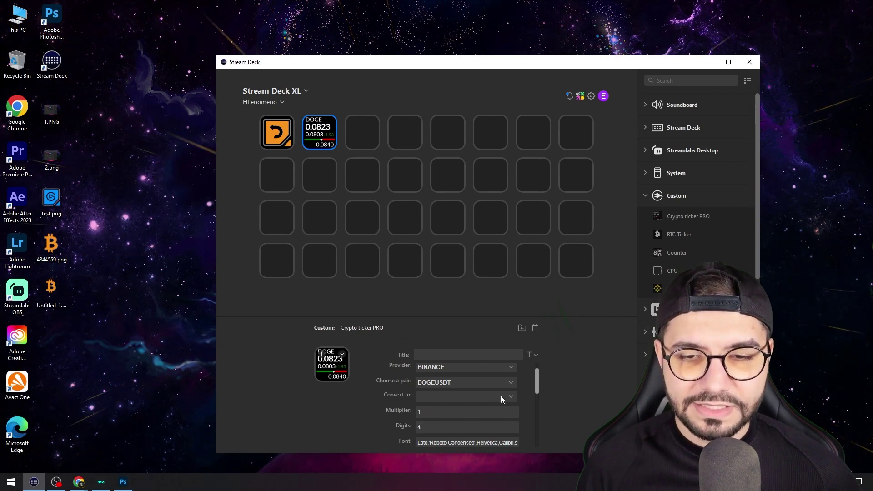
Change the DOGE ticker's Candles interval from 1 hour to 15 minutes.
left_click_drag(537, 391, 554, 435)
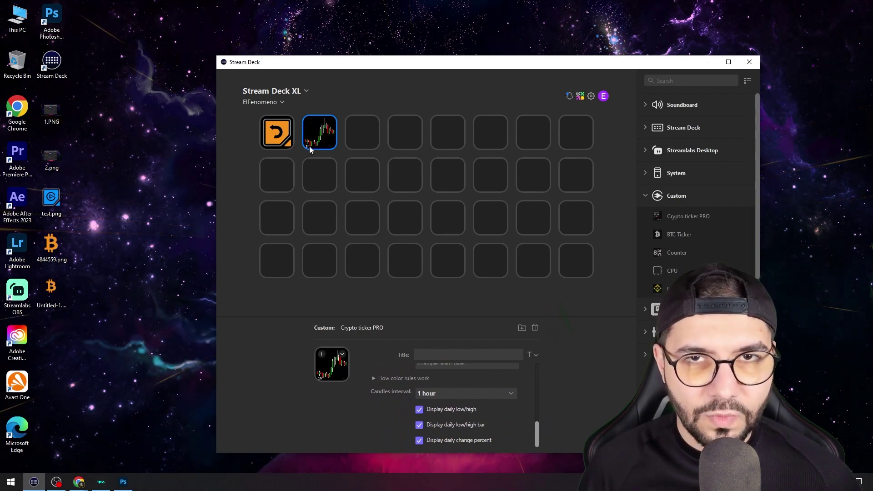
left_click(456, 393)
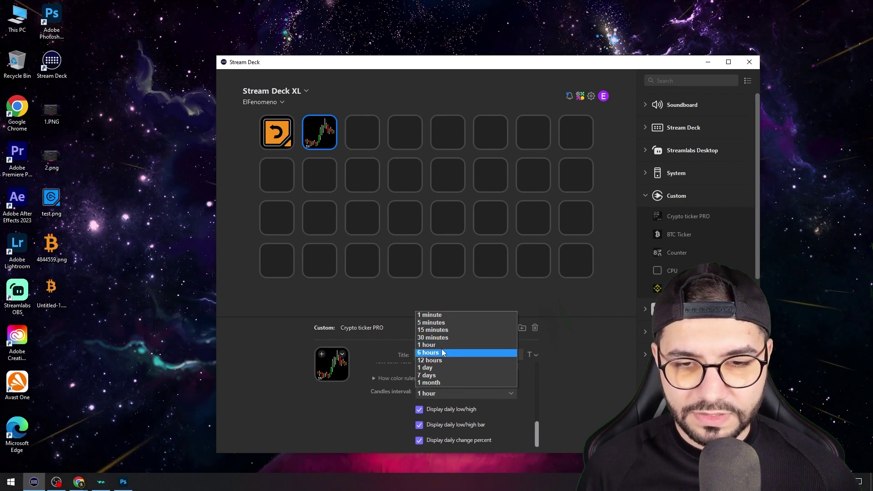
left_click(442, 330)
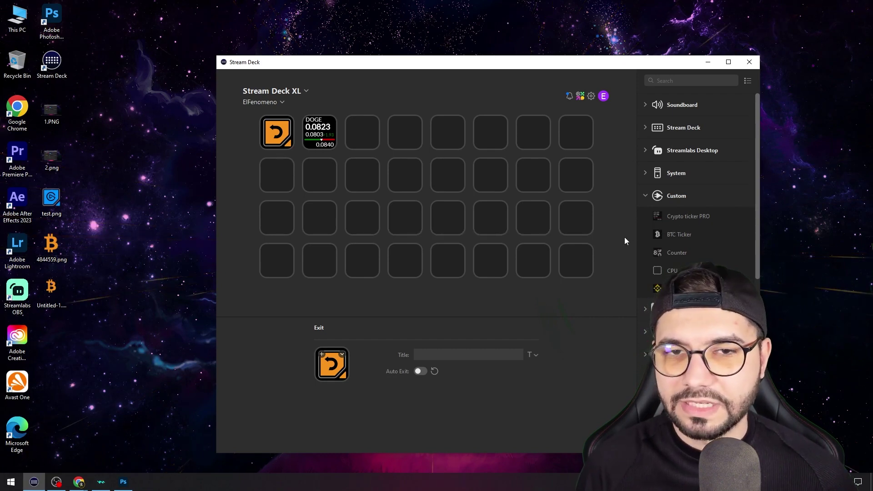
Copy the DOGE ticker key into the third slot and title it DOT.
left_click(321, 131)
left_click_drag(321, 131, 357, 142)
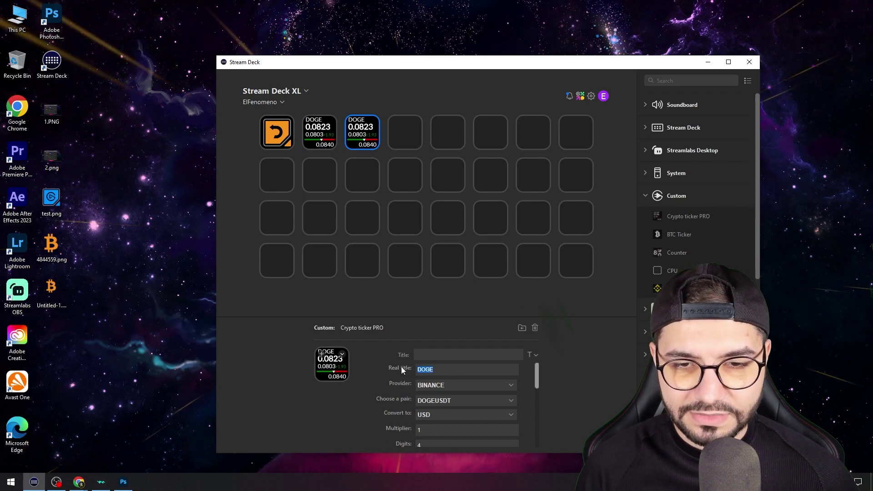
type("DO")
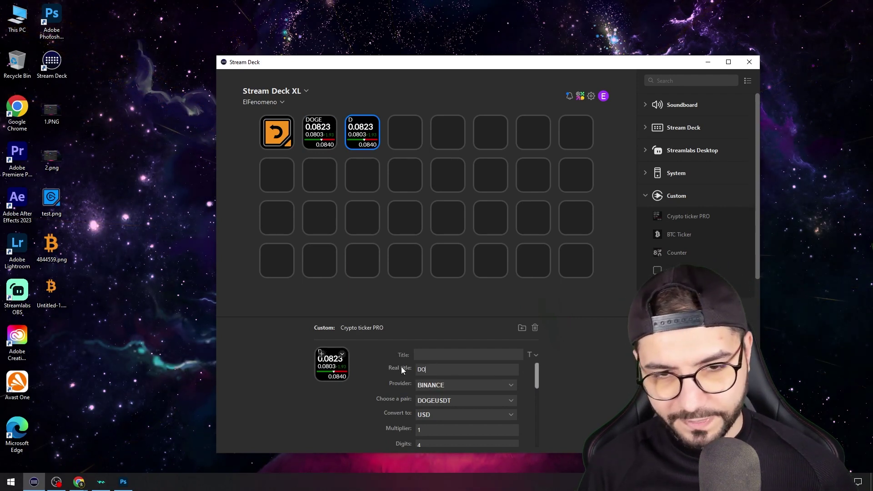
type("T")
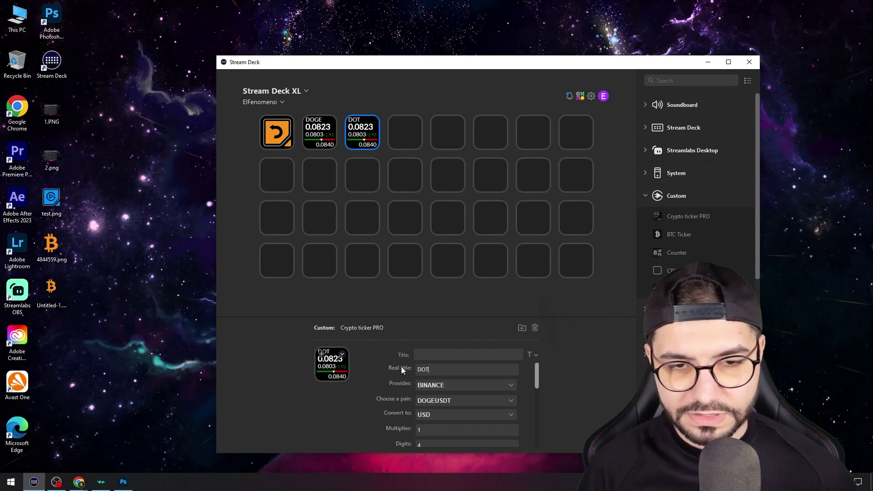
Switch the copied key's trading pair to DOTUSDT.
left_click(501, 402)
scroll(482, 319, "down", 15)
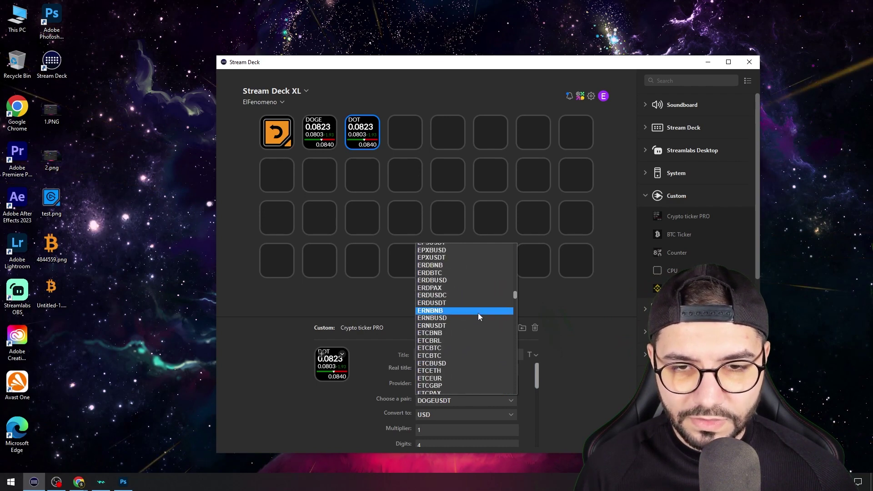
scroll(482, 310, "down", 15)
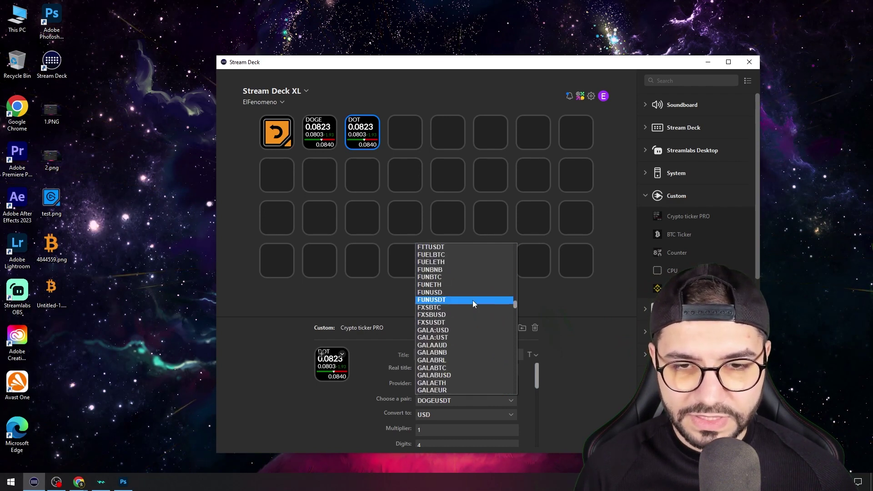
scroll(473, 304, "down", 10)
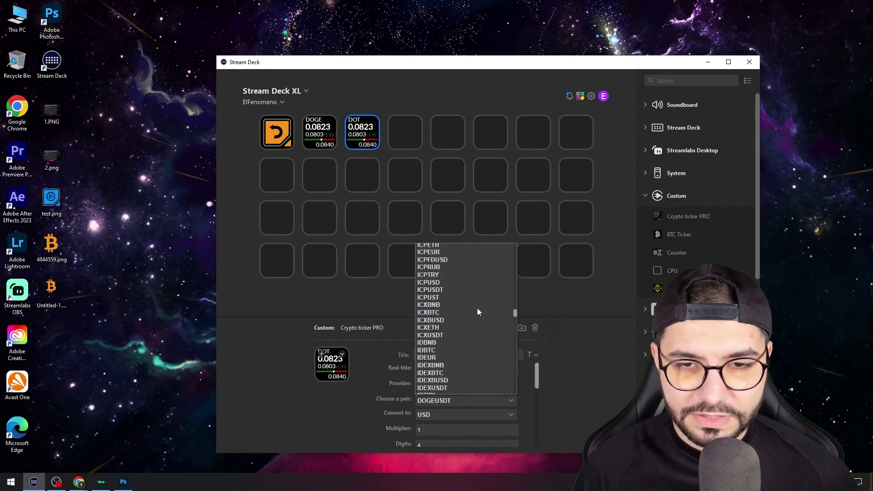
scroll(476, 310, "down", 20)
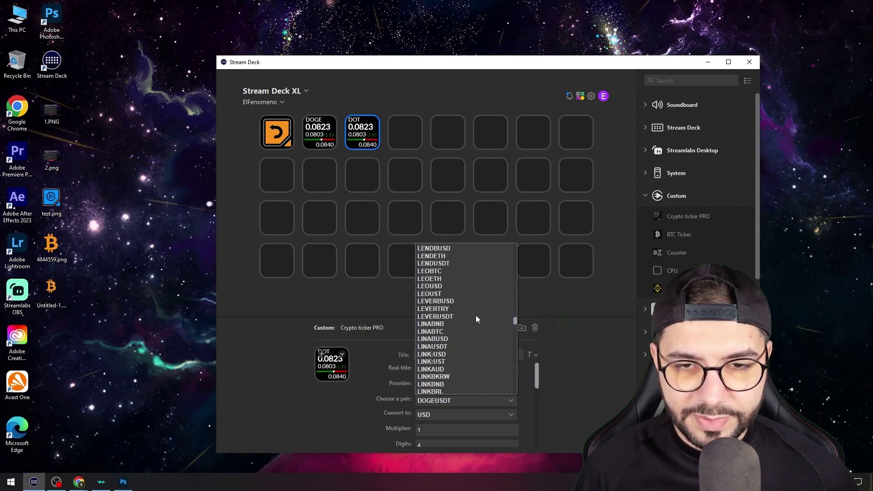
scroll(477, 318, "down", 20)
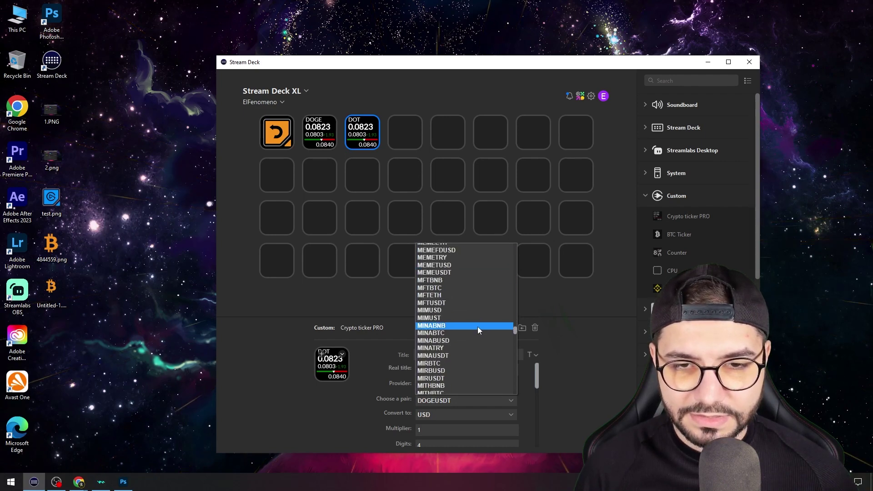
scroll(478, 328, "down", 20)
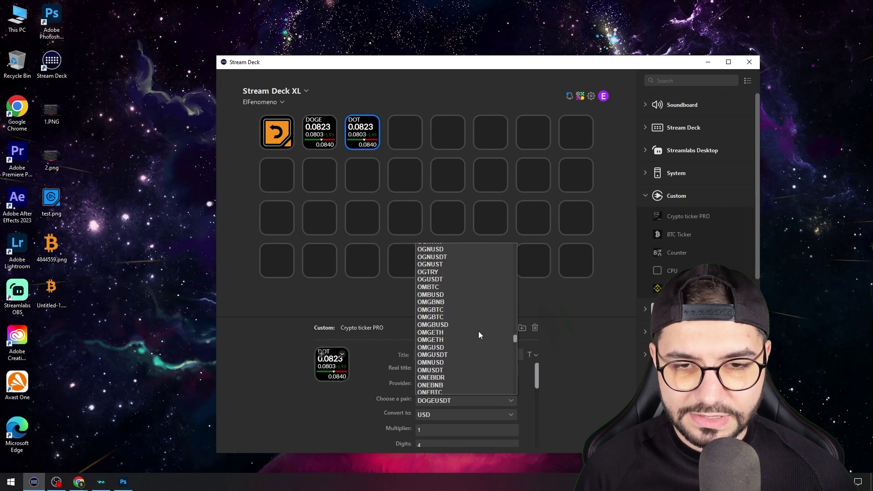
scroll(479, 335, "down", 20)
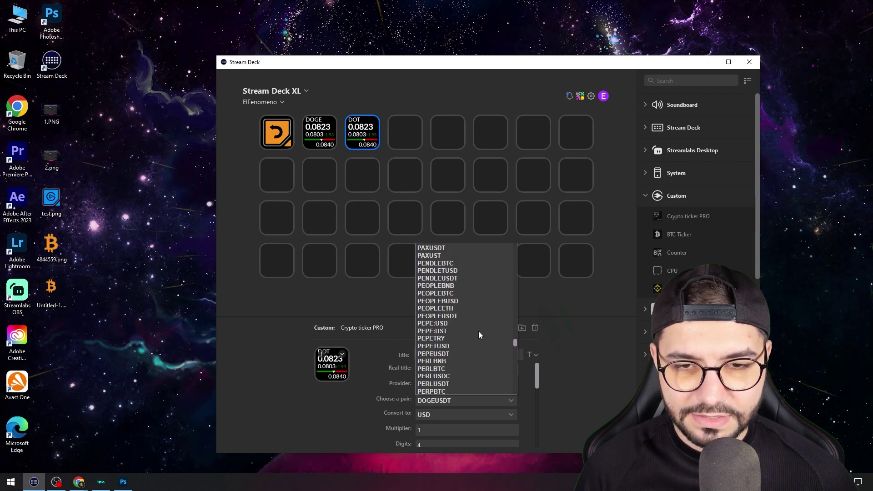
scroll(478, 335, "down", 15)
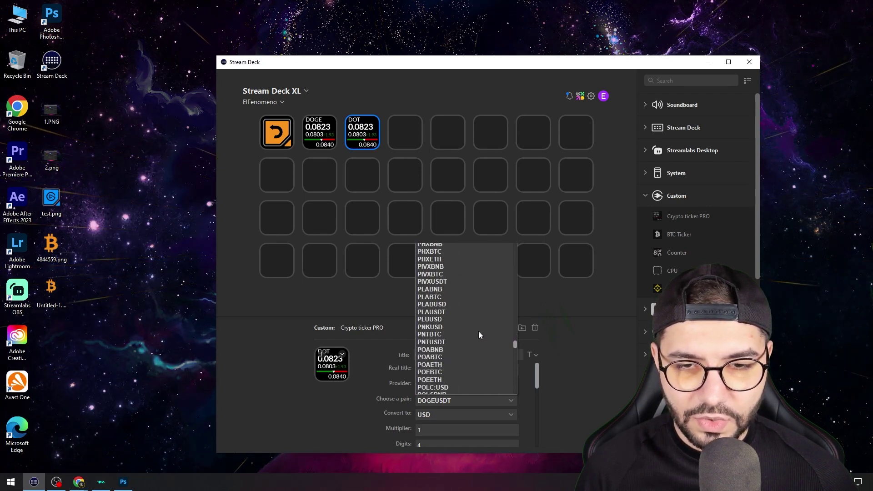
scroll(478, 335, "down", 5)
scroll(459, 375, "down", 5)
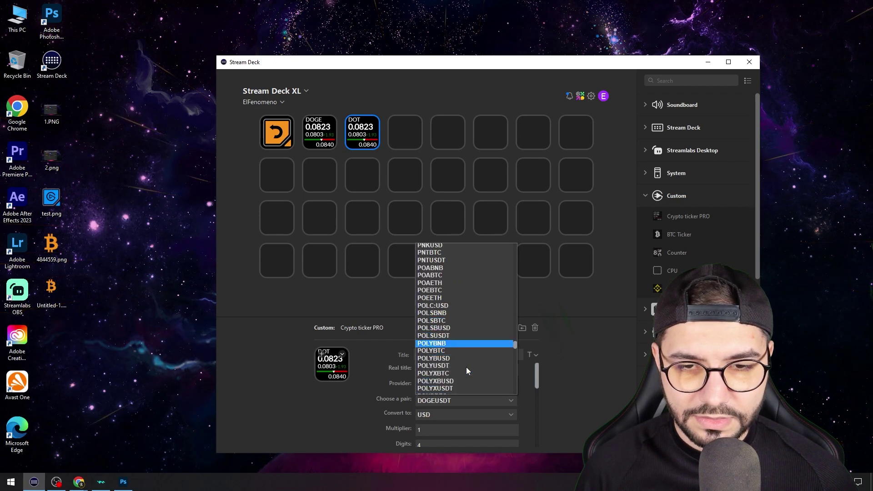
scroll(467, 371, "down", 4)
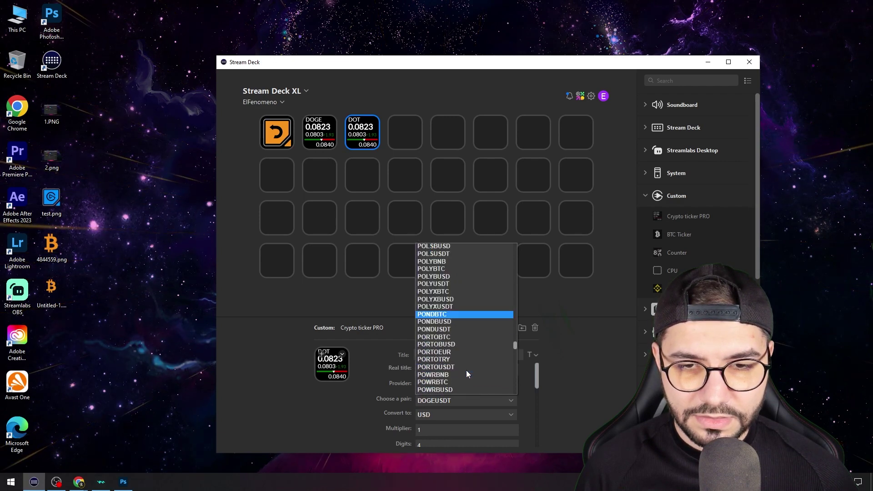
scroll(468, 360, "down", 4)
scroll(468, 360, "up", 4)
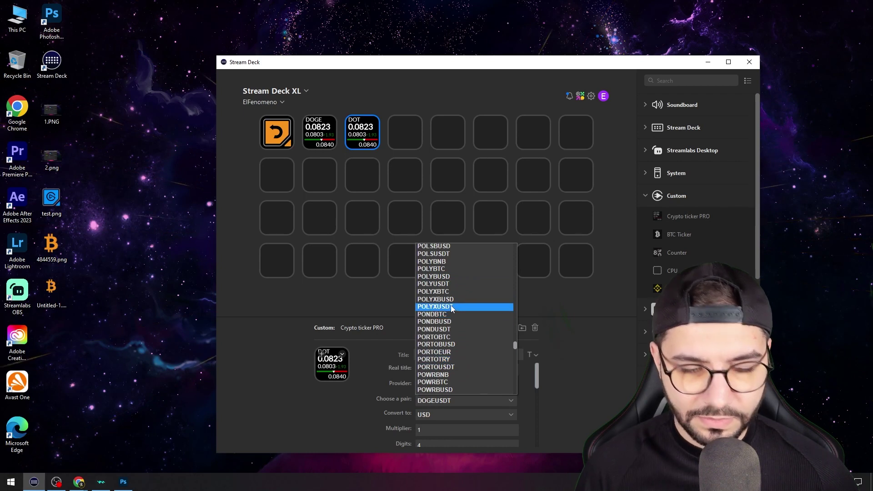
type("do")
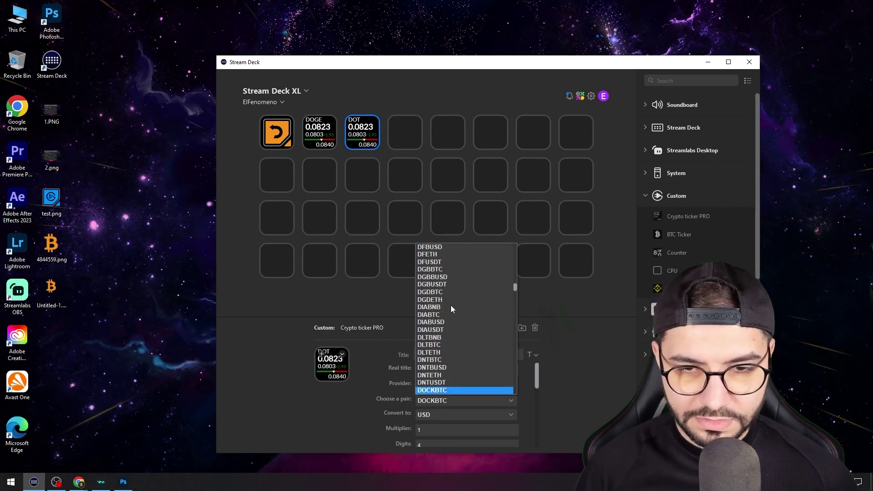
scroll(452, 305, "down", 6)
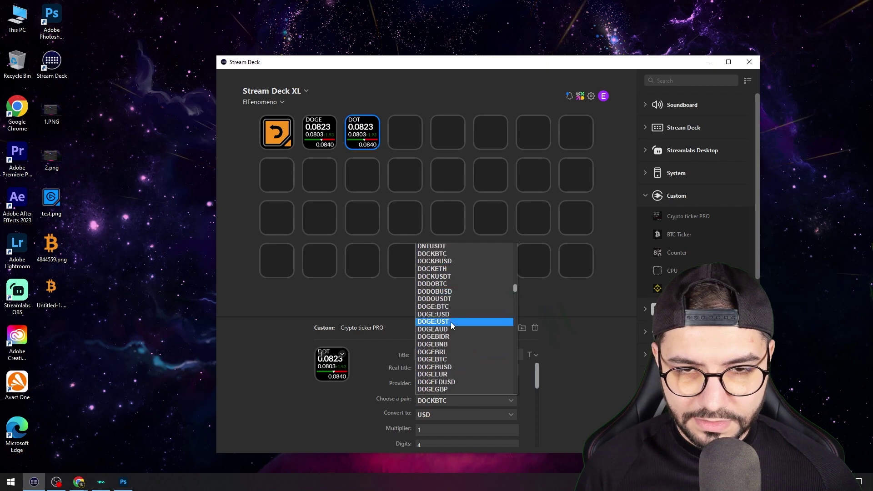
scroll(451, 323, "down", 6)
scroll(454, 332, "down", 4)
left_click(448, 384)
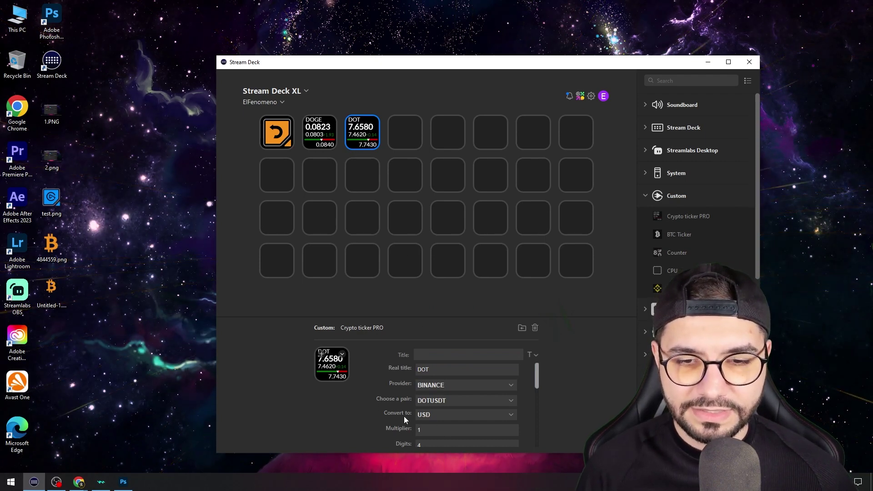
Set the DOT key's Digits to 2 and deselect it to finish.
scroll(402, 417, "down", 1)
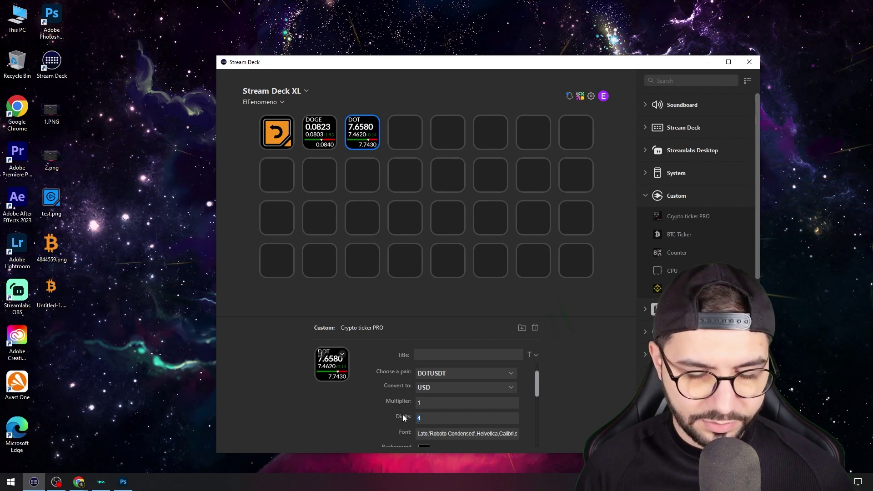
type("2")
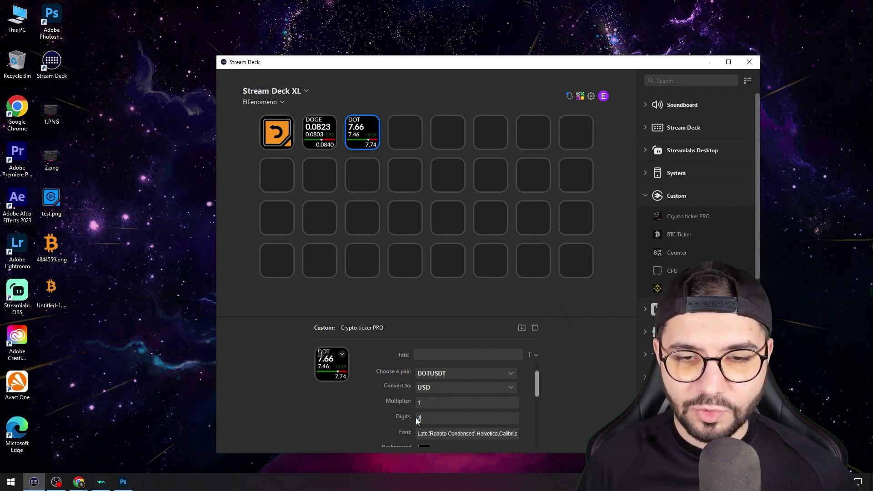
left_click(387, 240)
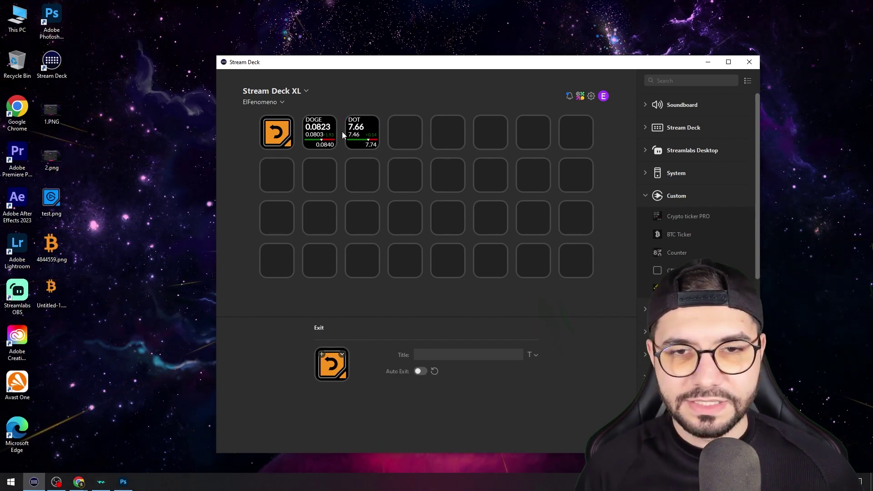
Place a BTC Ticker on the fourth key with its title aligned to the bottom.
left_click_drag(682, 234, 406, 128)
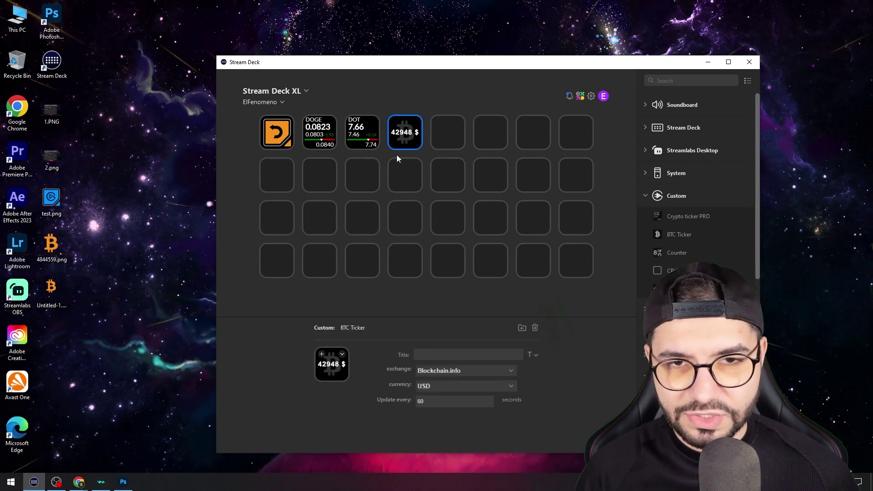
left_click(532, 355)
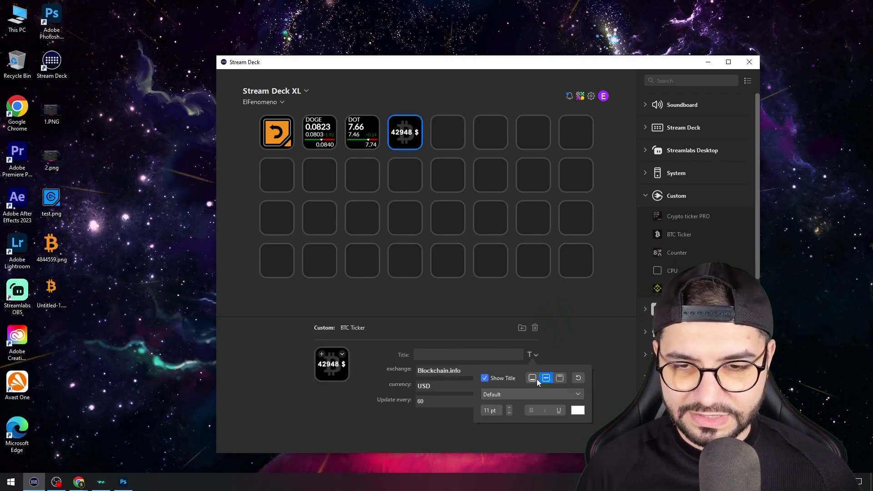
left_click(533, 378)
left_click(593, 334)
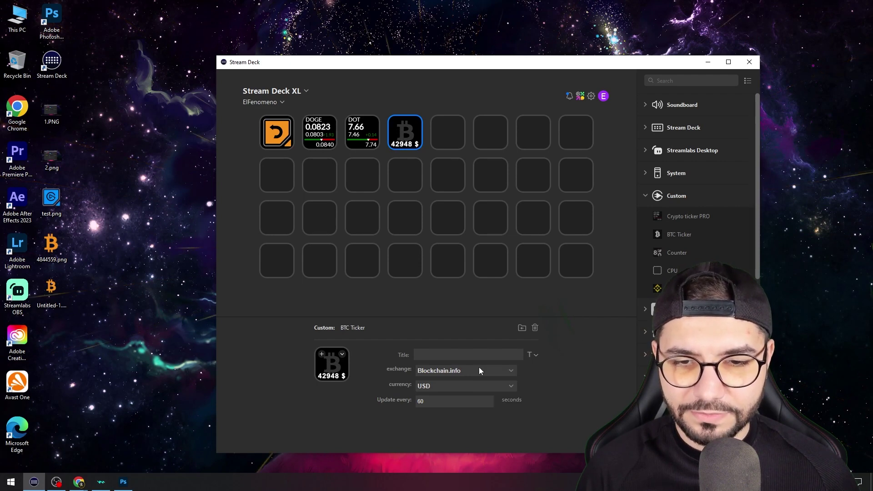
Keep Blockchain.info as the exchange and set Update every to 30 seconds.
left_click(507, 370)
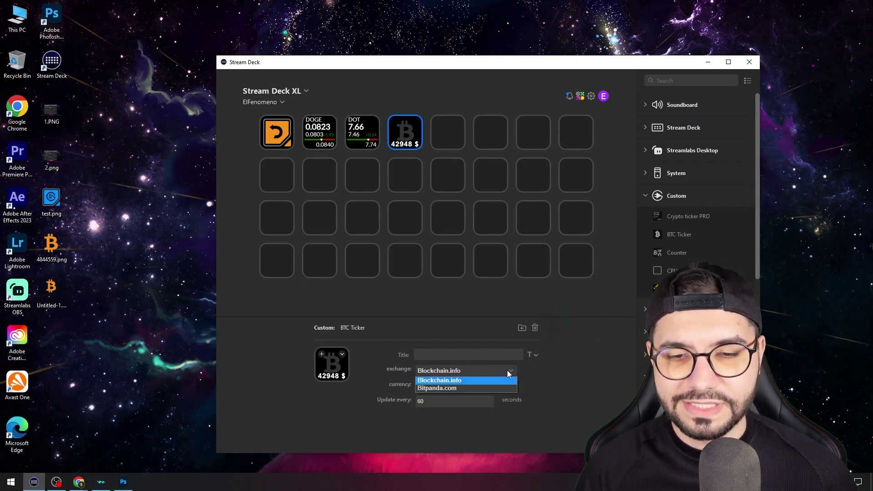
left_click(469, 380)
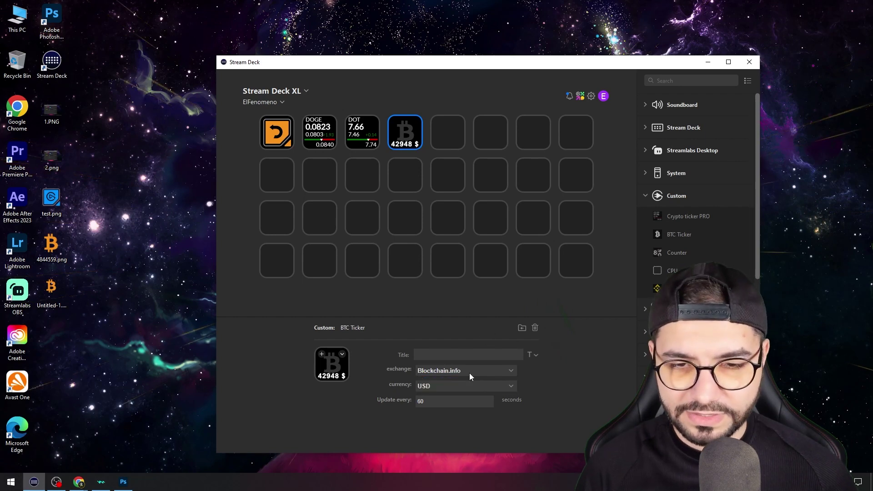
left_click(440, 400)
key("BackSpace")
key("BackSpace")
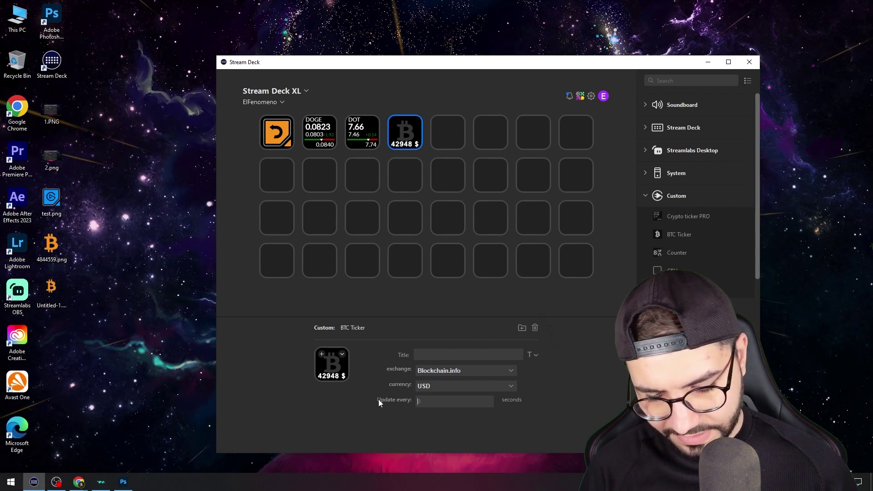
type("30")
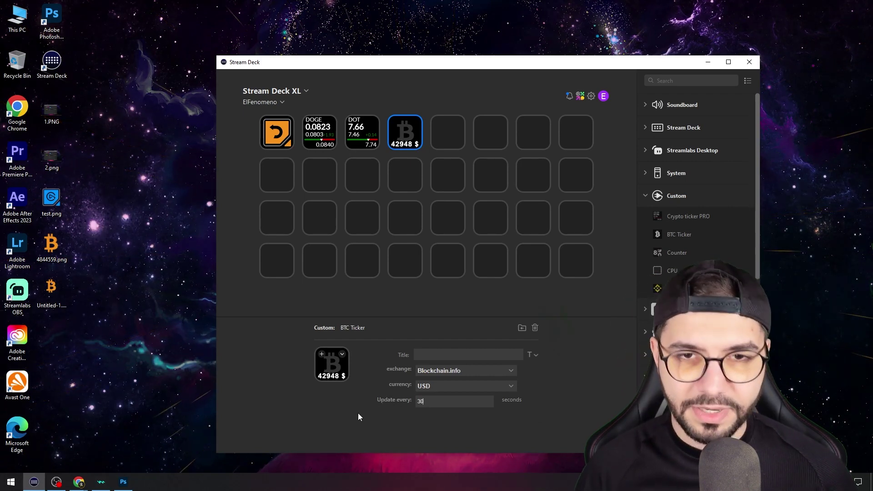
Keep the title font at 11 pt and bring up the key image options.
left_click(536, 355)
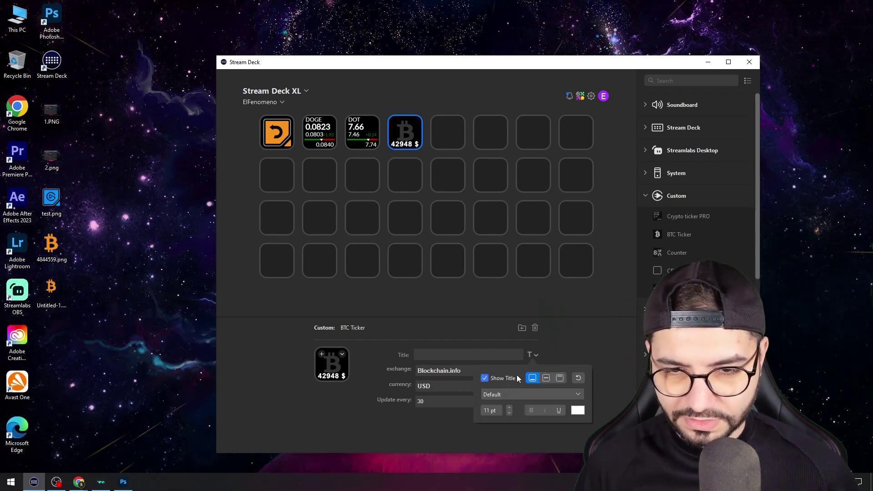
left_click(509, 413)
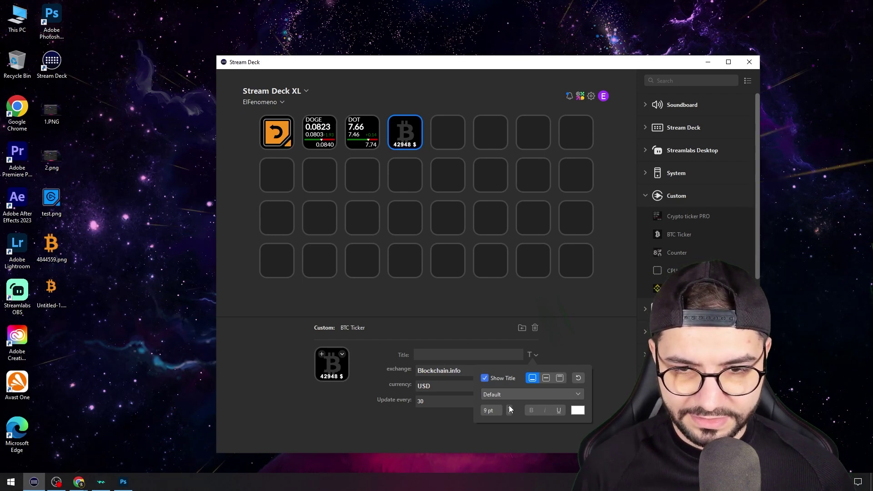
left_click(510, 408)
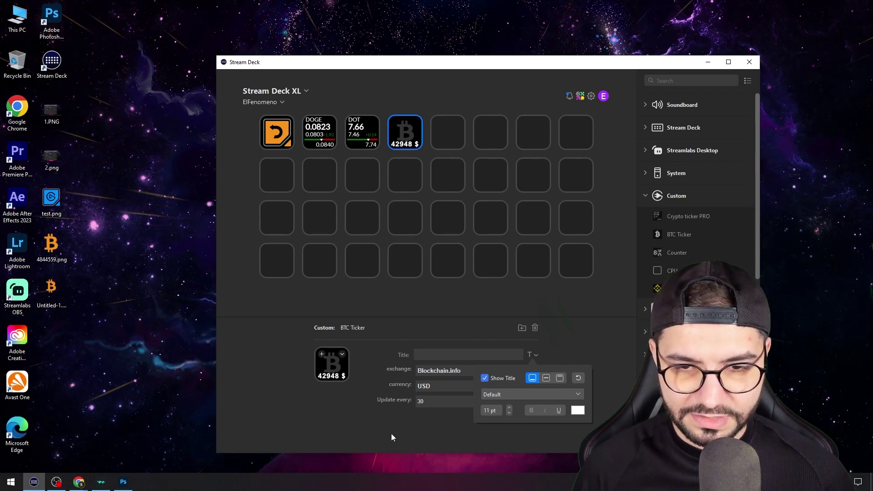
left_click(509, 412)
left_click(466, 351)
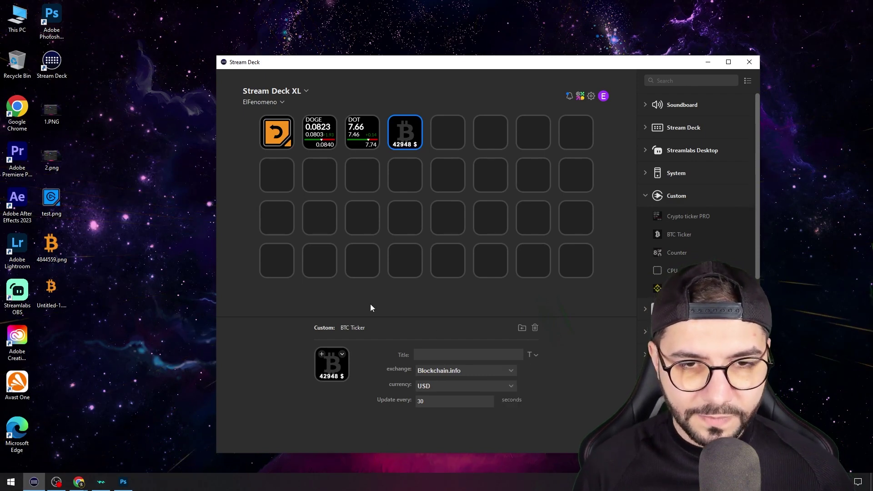
left_click(343, 356)
Load Untitled-1.png from the Desktop as the BTC Ticker key's icon.
left_click(365, 366)
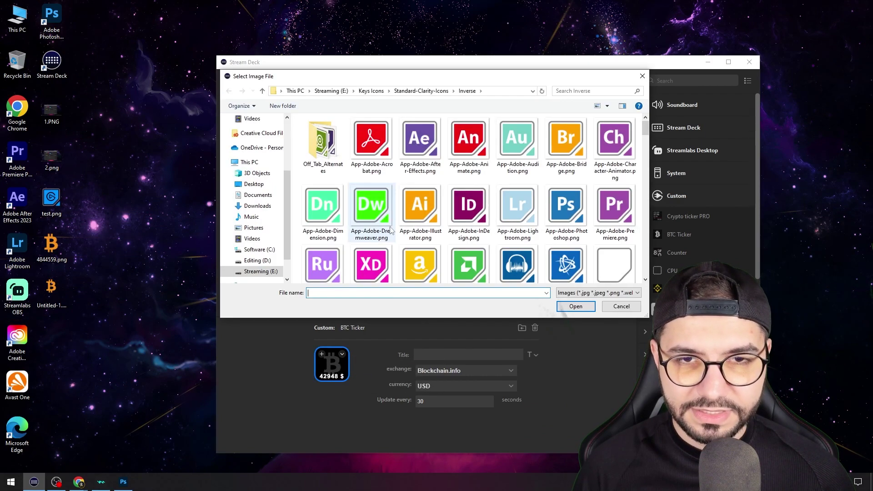
left_click(253, 185)
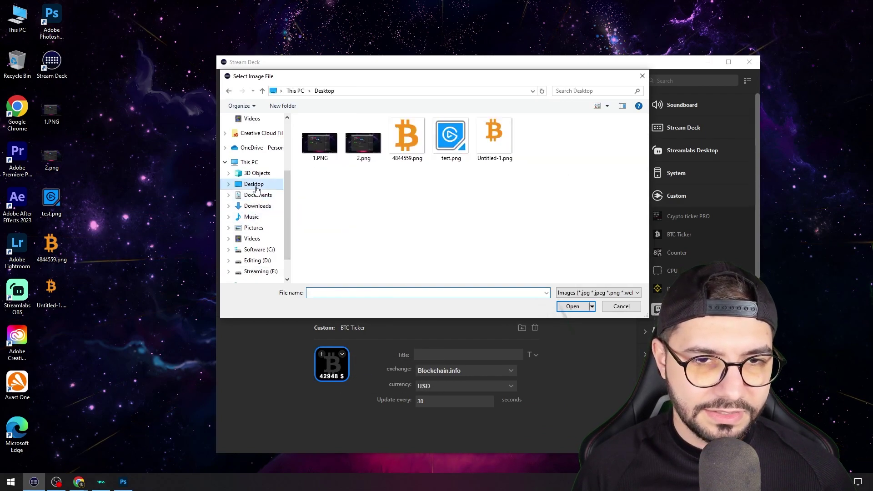
left_click(494, 137)
left_click(574, 306)
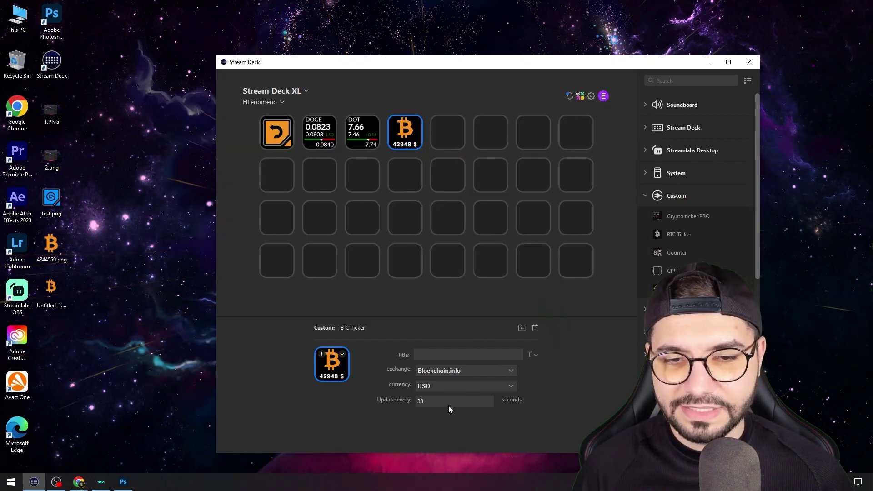
left_click(535, 354)
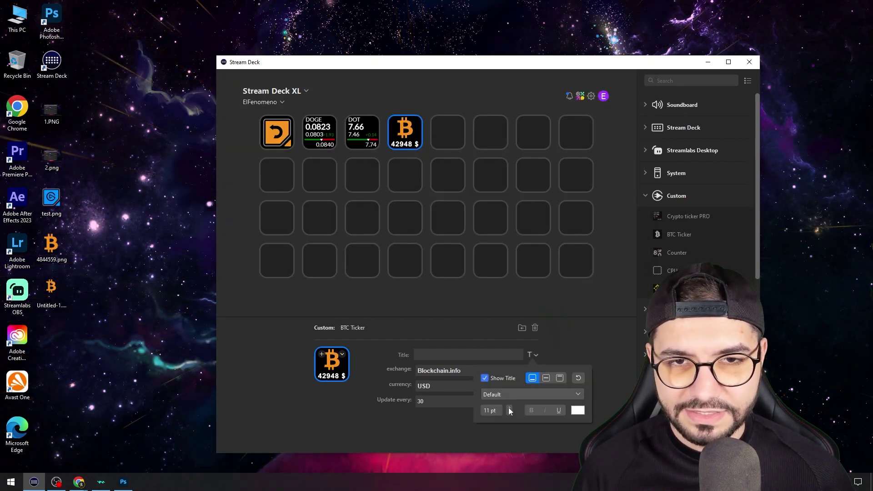
left_click(433, 430)
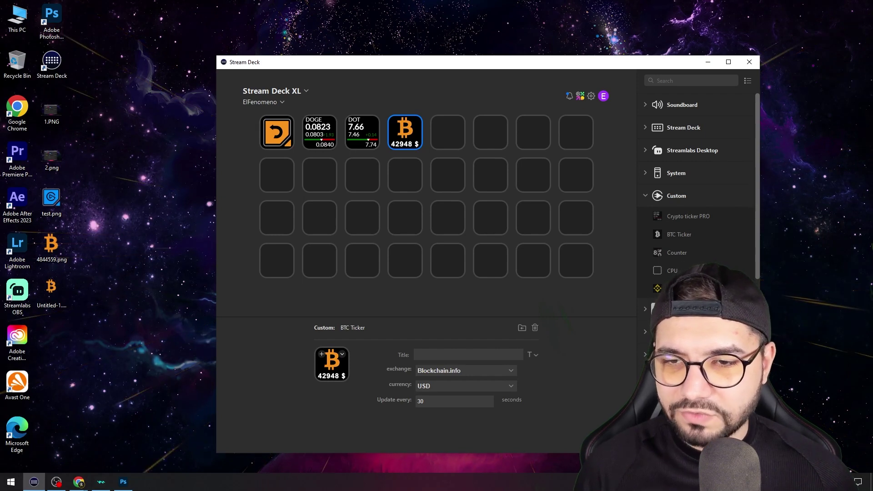
left_click_drag(677, 288, 448, 140)
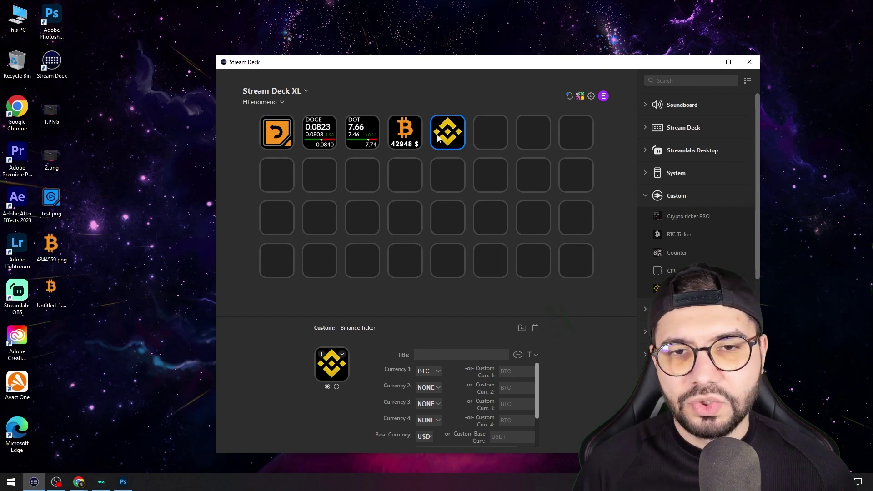
left_click(439, 388)
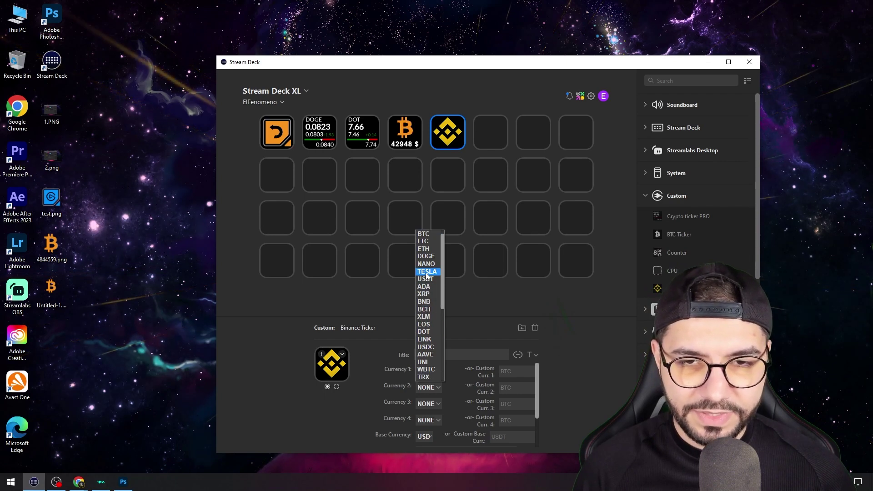
left_click(426, 249)
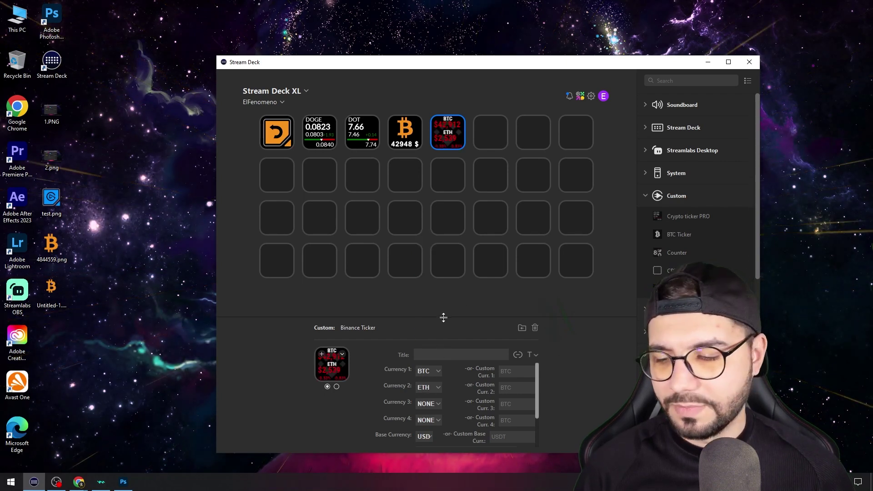
scroll(468, 400, "down", 2)
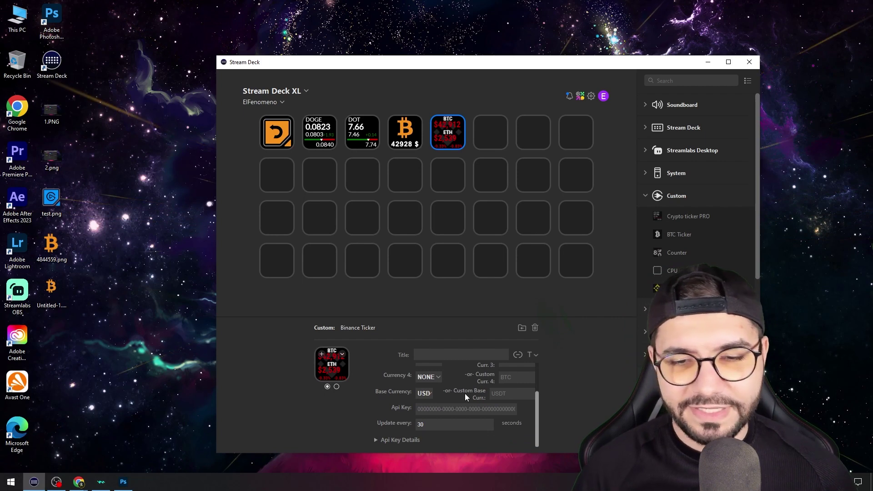
scroll(465, 393, "up", 2)
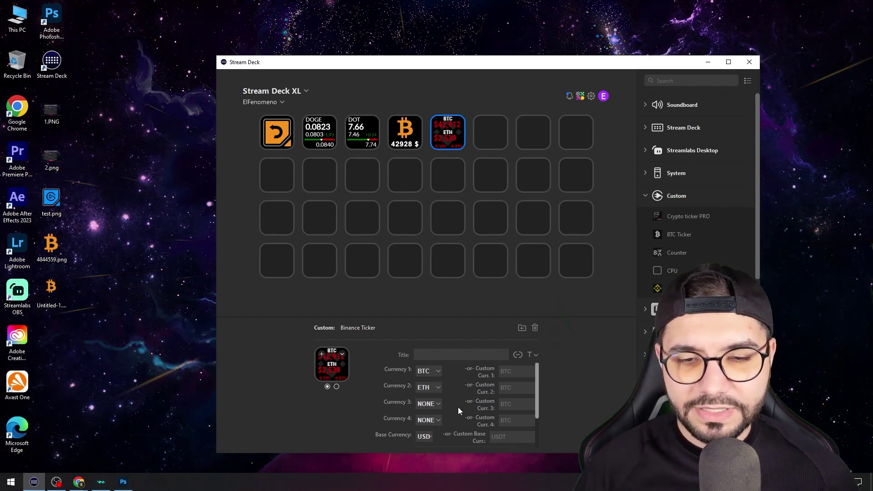
Choose ADA for Currency 3 and BNB for Currency 4 on the Binance Ticker.
left_click(438, 403)
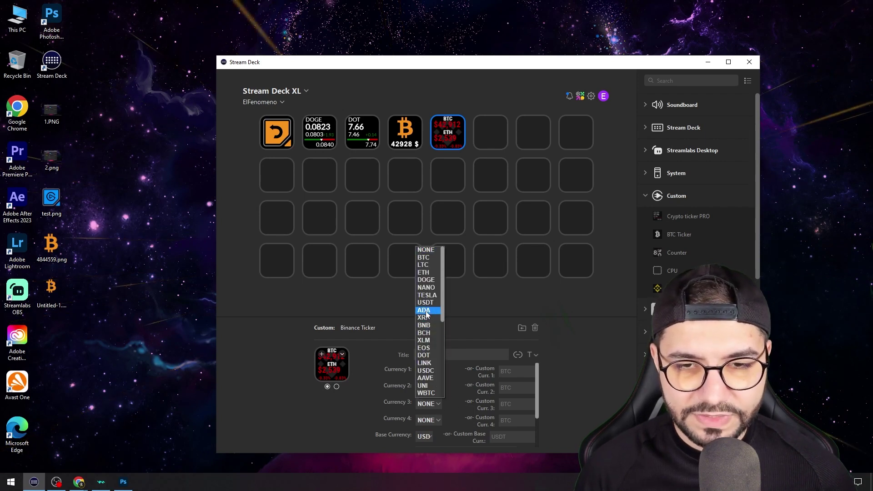
left_click(425, 311)
left_click(435, 420)
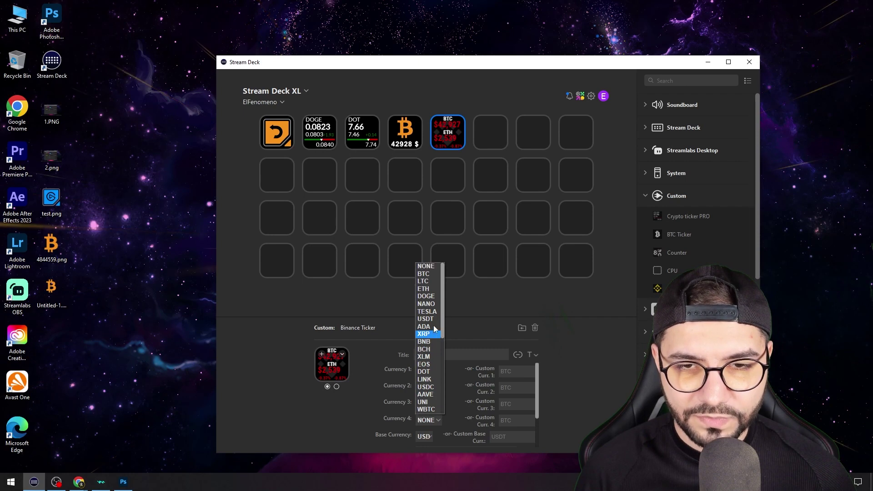
scroll(427, 289, "up", 1)
scroll(428, 373, "down", 4)
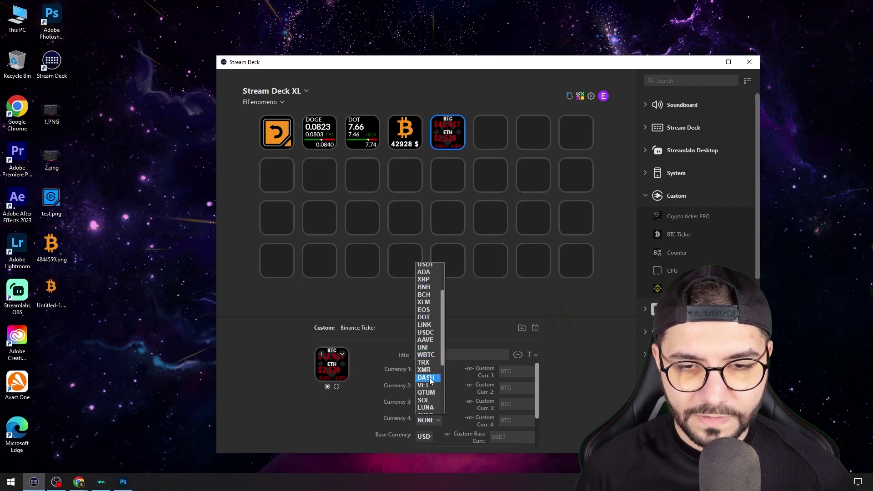
scroll(429, 403, "down", 3)
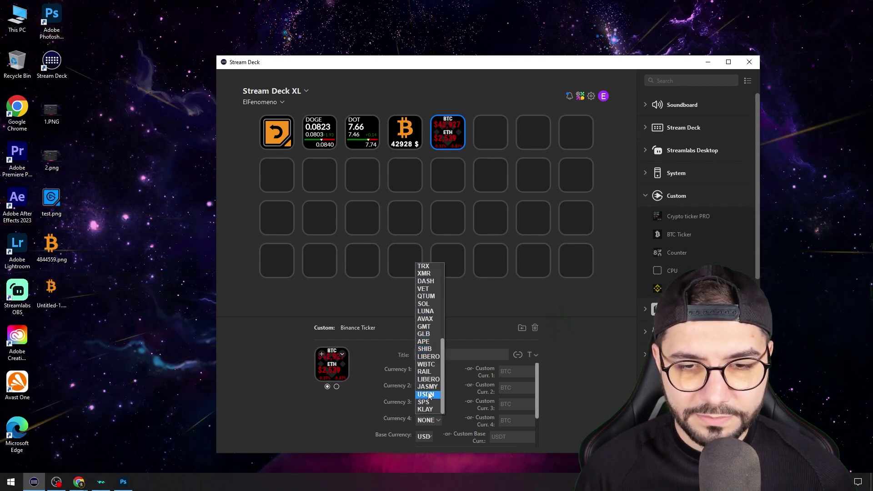
scroll(433, 346, "up", 7)
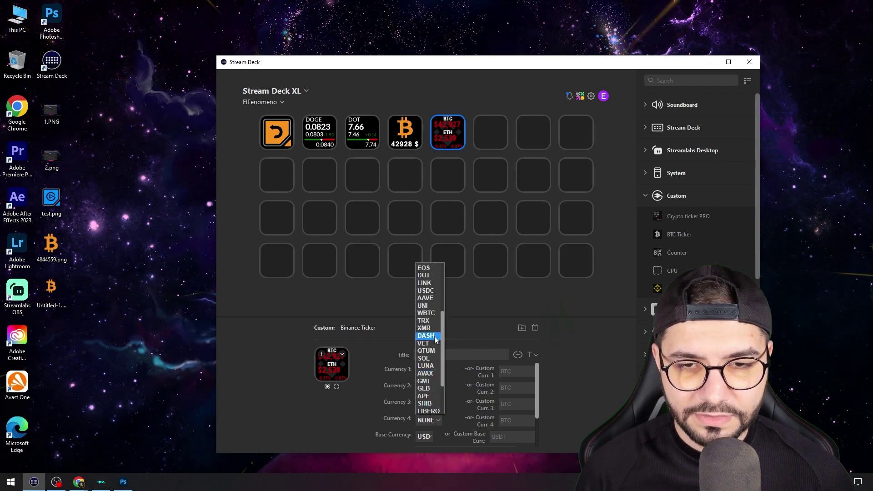
scroll(435, 328, "up", 4)
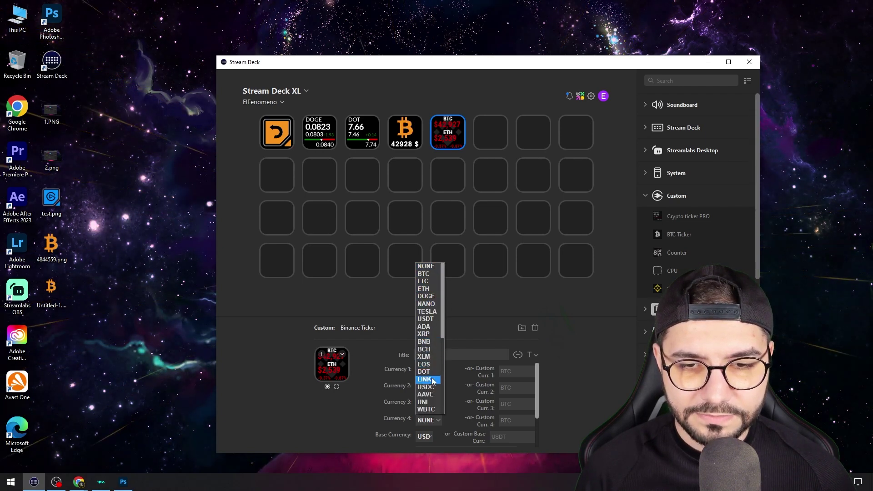
scroll(433, 384, "down", 1)
scroll(432, 384, "down", 5)
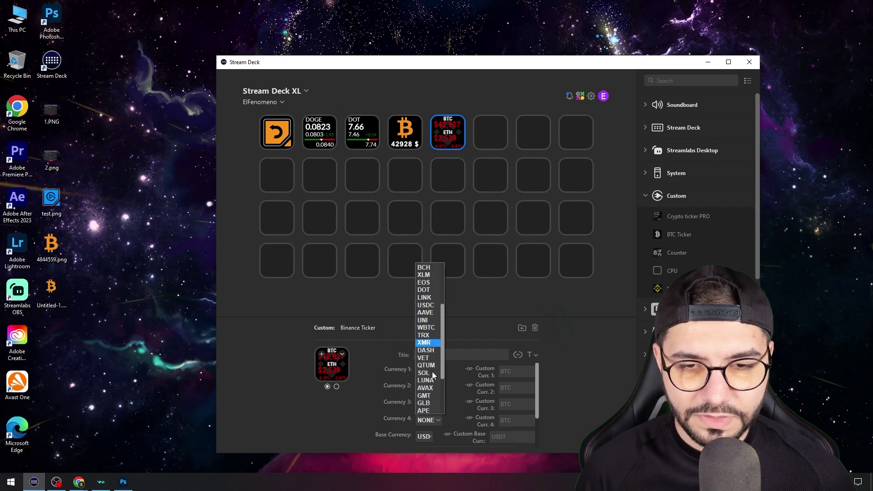
scroll(432, 374, "up", 6)
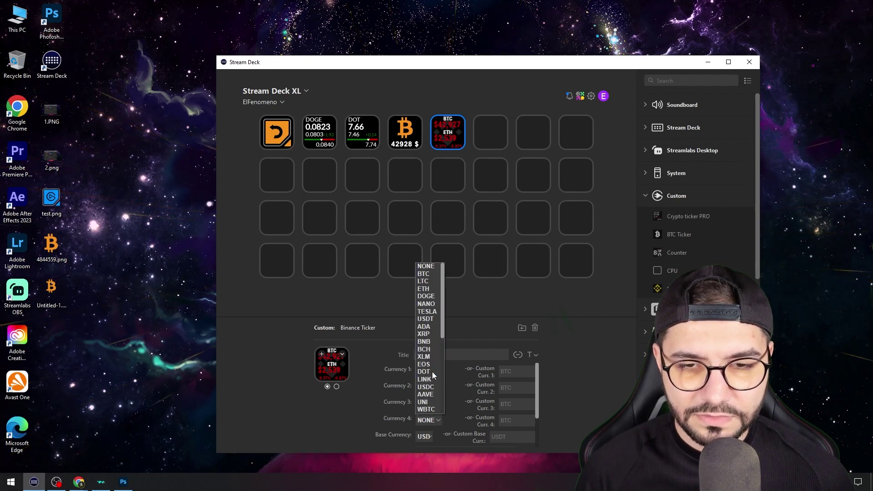
left_click(430, 342)
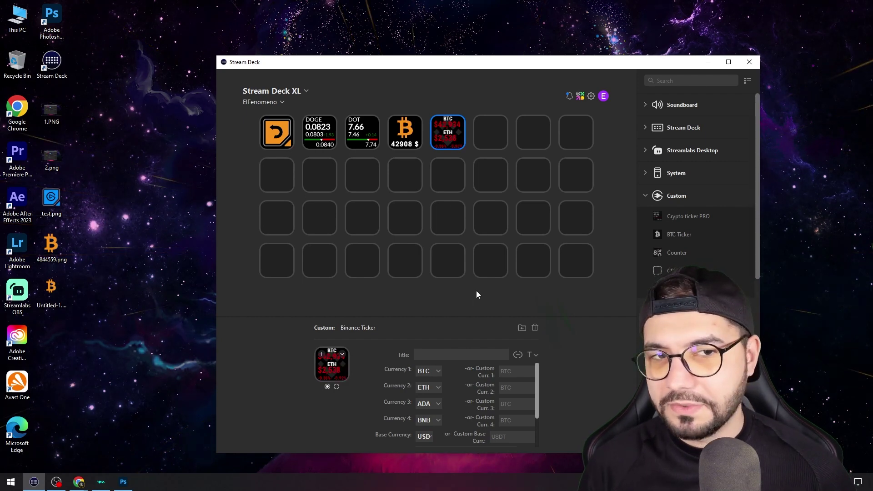
Paste DOGE ticker copies into the empty keys of row 2.
left_click(317, 129)
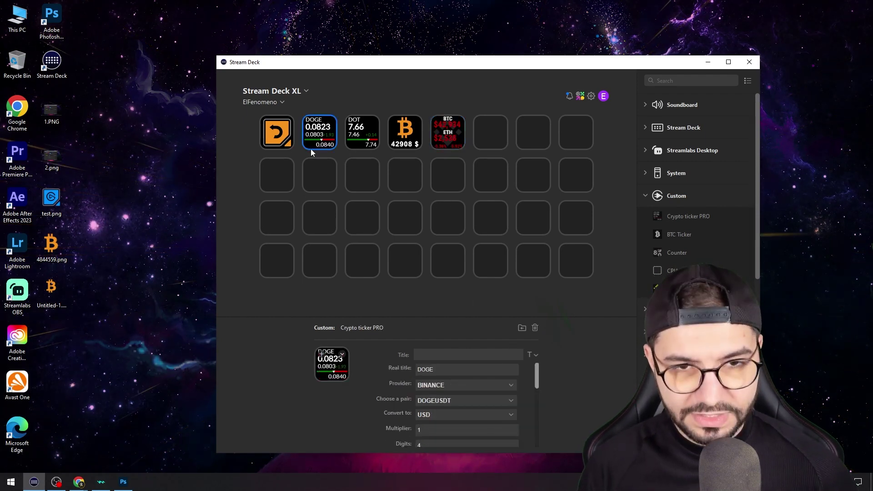
left_click(291, 177)
key("ctrl+v")
left_click(318, 174)
key("ctrl+v")
left_click(363, 177)
key("ctrl+v")
left_click(419, 182)
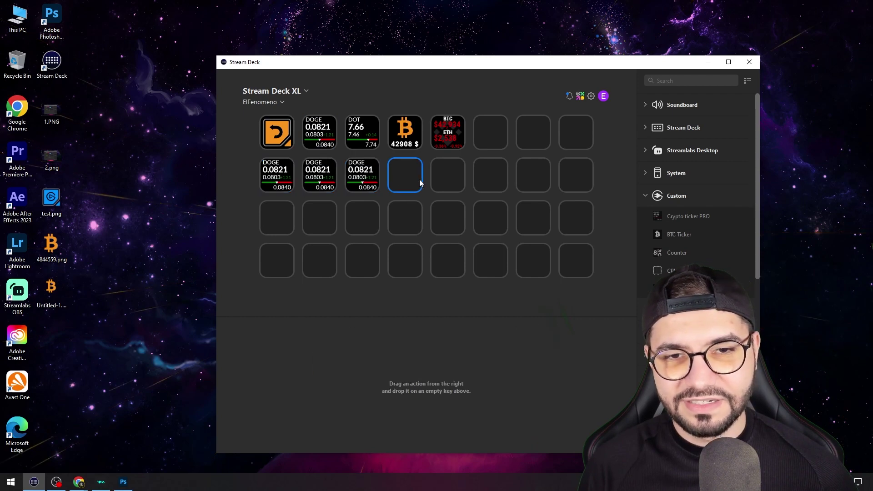
key("ctrl+v")
left_click(450, 177)
key("ctrl+v")
left_click(540, 179)
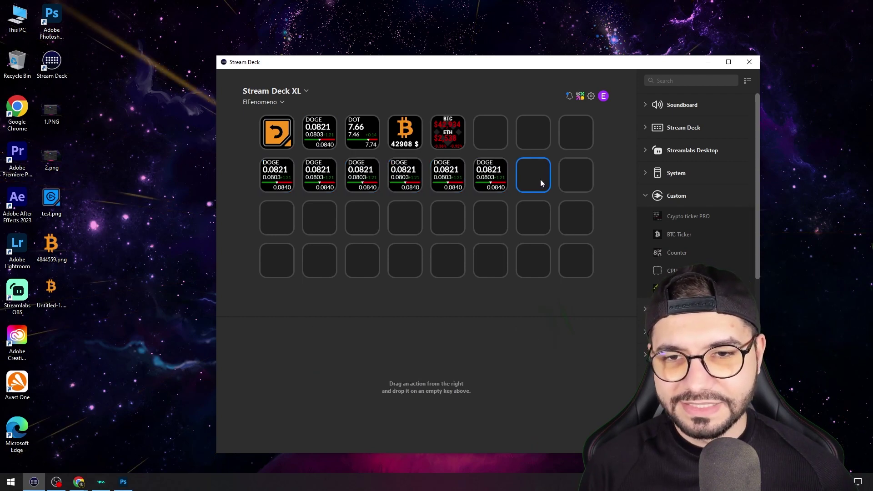
key("ctrl+v")
left_click(576, 179)
key("ctrl+v")
Paste DOGE ticker copies into all eight keys of row 3.
left_click(574, 219)
key("ctrl+v")
left_click(536, 223)
key("ctrl+v")
left_click(492, 217)
key("ctrl+v")
left_click(446, 219)
key("ctrl+v")
left_click(401, 213)
key("ctrl+v")
left_click(354, 213)
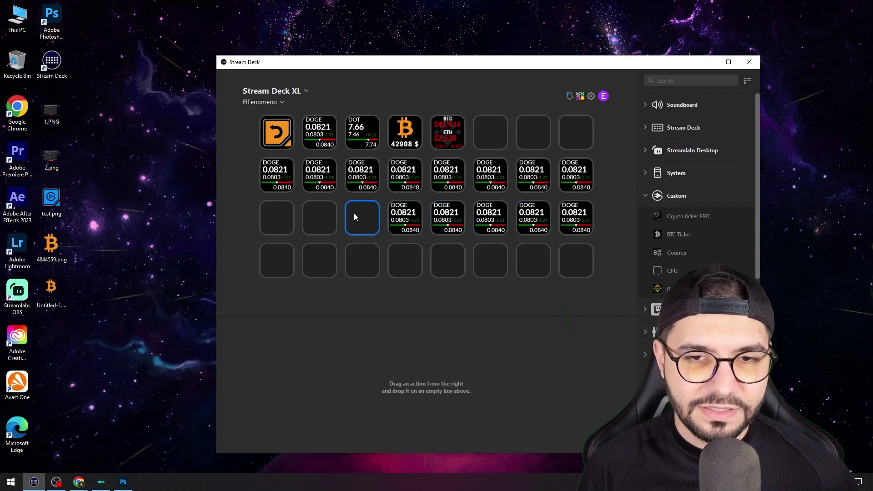
key("ctrl+v")
left_click(321, 213)
key("ctrl+v")
left_click(290, 212)
key("ctrl+v")
Paste DOGE ticker copies into all eight keys of row 4.
left_click(272, 259)
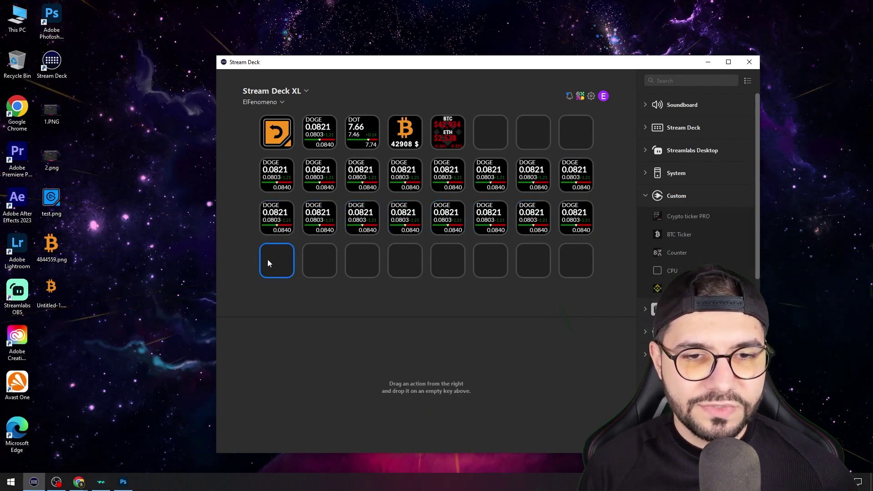
key("ctrl+v")
left_click(321, 257)
key("ctrl+v")
left_click(362, 260)
key("ctrl+v")
left_click(410, 262)
key("ctrl+v")
left_click(448, 262)
key("ctrl+v")
left_click(489, 264)
key("ctrl+v")
left_click(537, 264)
key("ctrl+v")
left_click(577, 264)
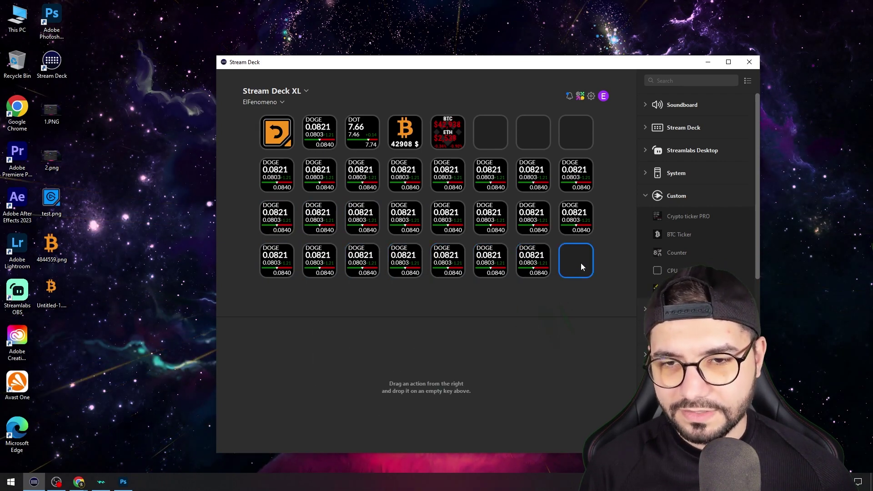
key("ctrl+v")
Copy the Binance ticker into top keys 6 and 7, and put a CPU key on key 8.
left_click(444, 136)
key("ctrl+c")
left_click(492, 132)
key("ctrl+v")
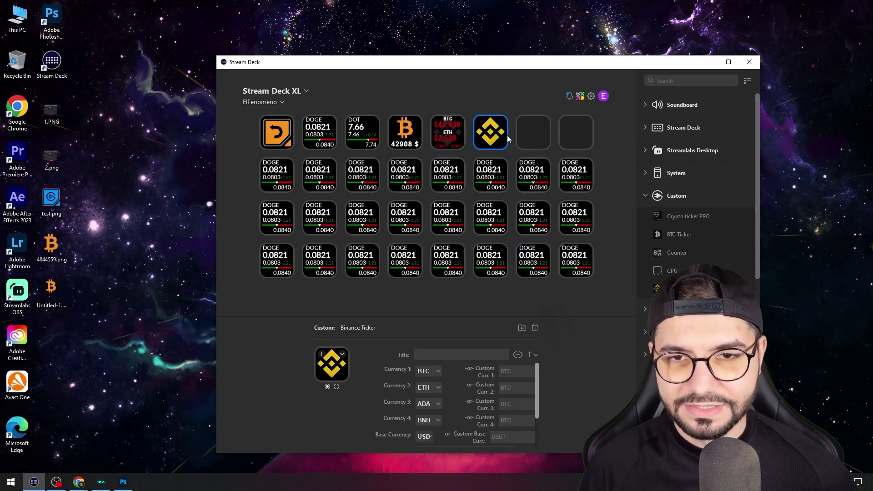
left_click(523, 132)
key("ctrl+v")
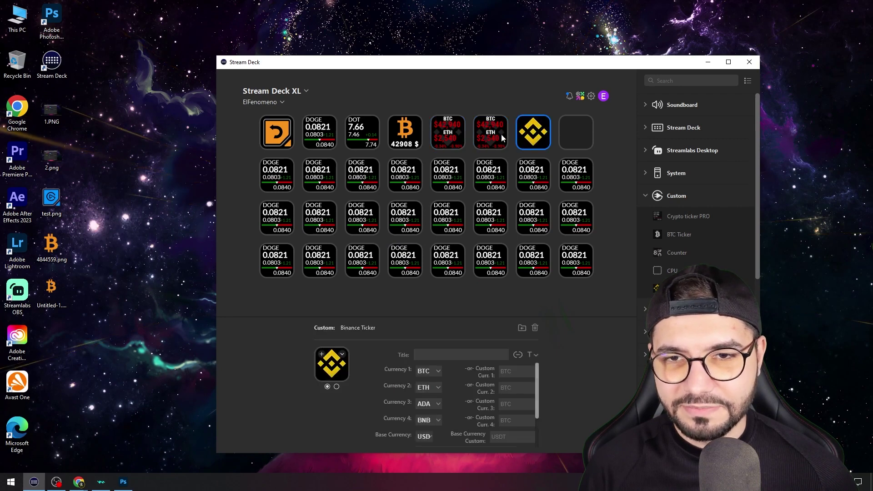
left_click(576, 132)
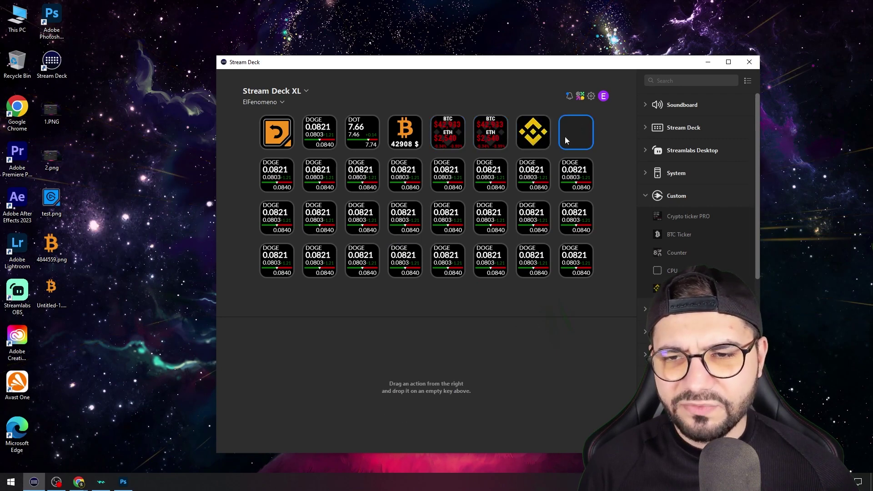
left_click_drag(653, 270, 576, 133)
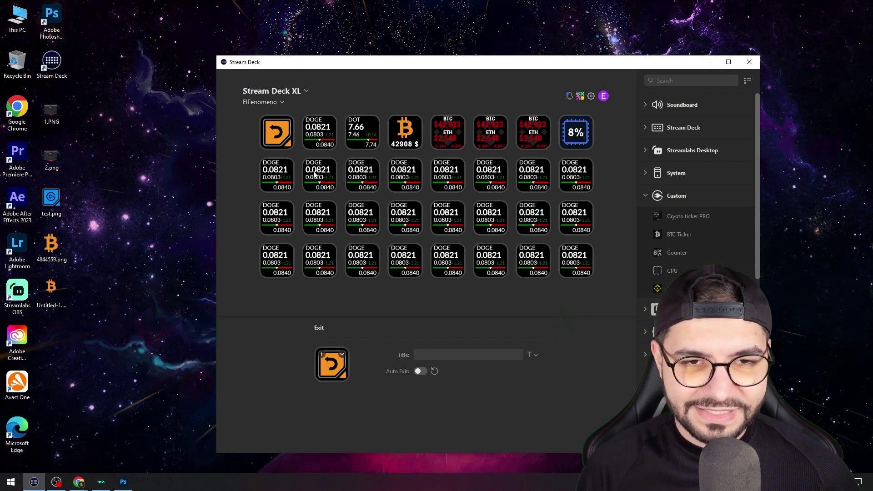
Change the first row-2 DOGE copy's pair to EOSUPUSDT, correcting a mistaken EASYBTC pick.
left_click(285, 175)
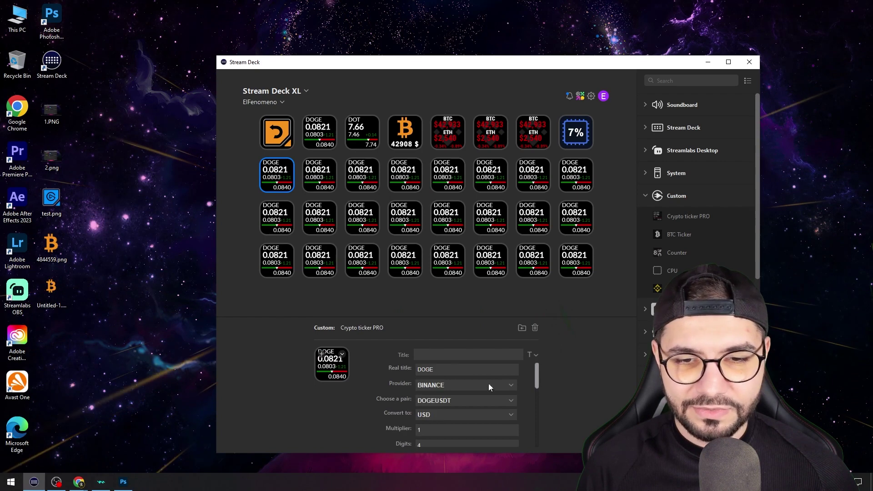
left_click(511, 400)
scroll(478, 347, "down", 5)
scroll(482, 346, "down", 5)
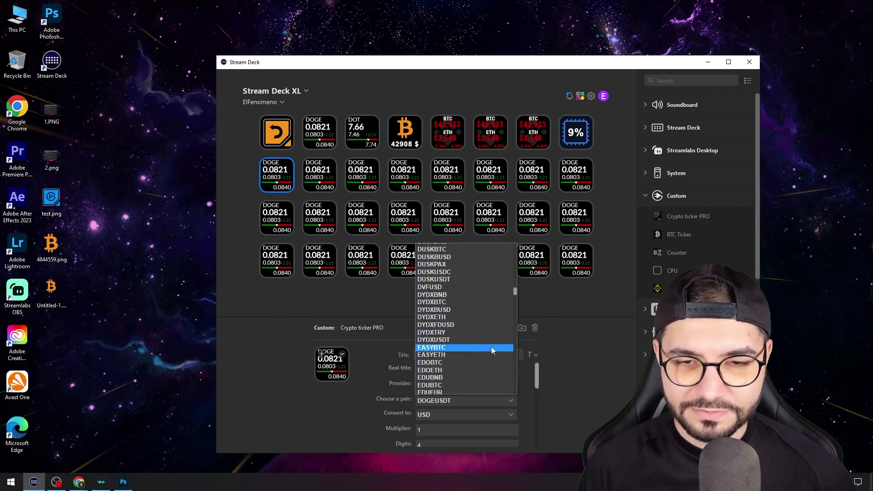
left_click(453, 348)
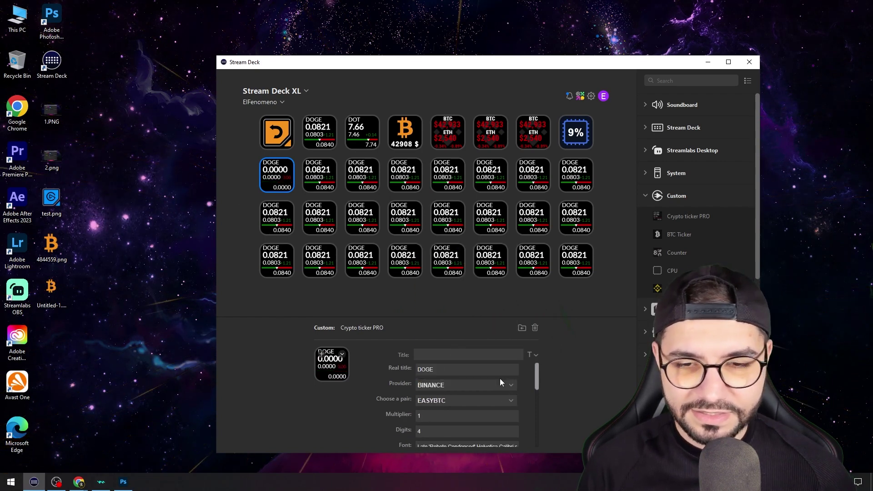
left_click(491, 402)
scroll(487, 321, "down", 3)
left_click(453, 353)
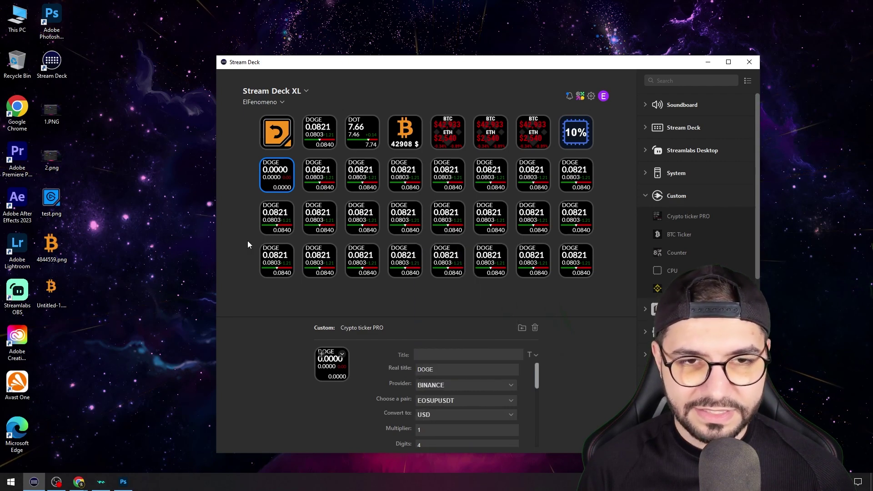